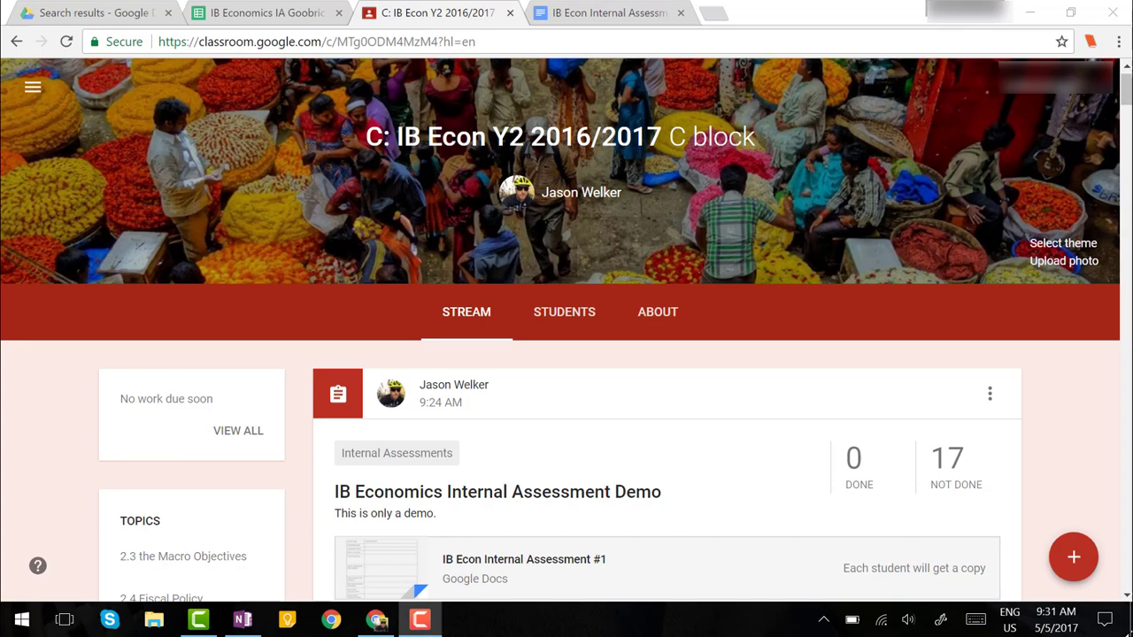
Scroll the class stream to Internal Assessment Demo and open its IB Econ Internal Assessment #1 template
scroll(784, 493, "down", 2)
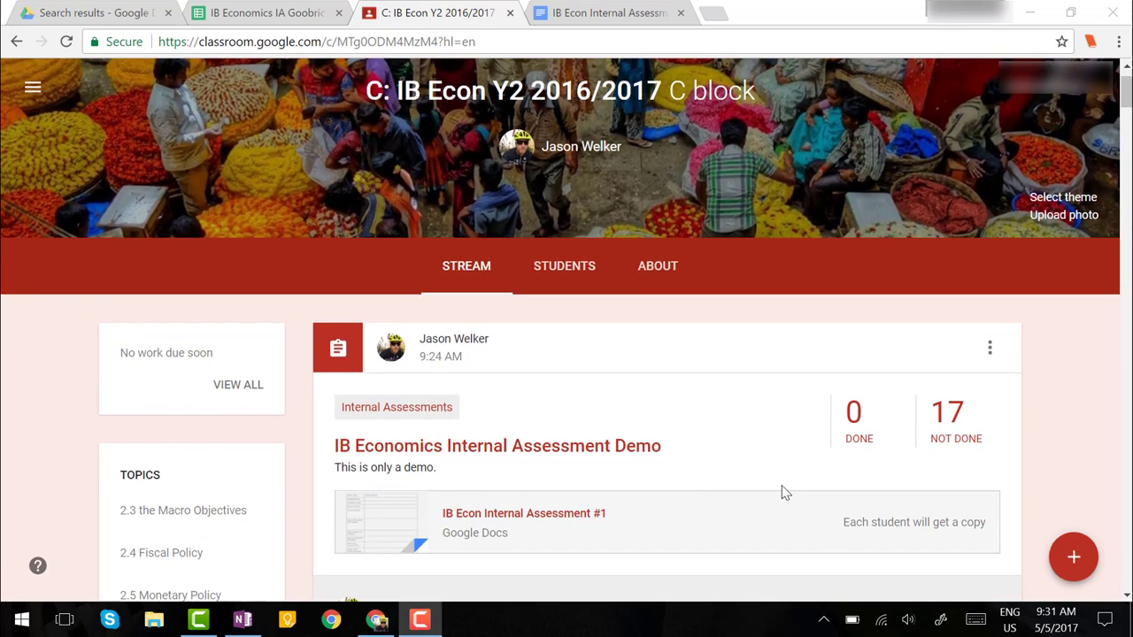
scroll(783, 493, "down", 1)
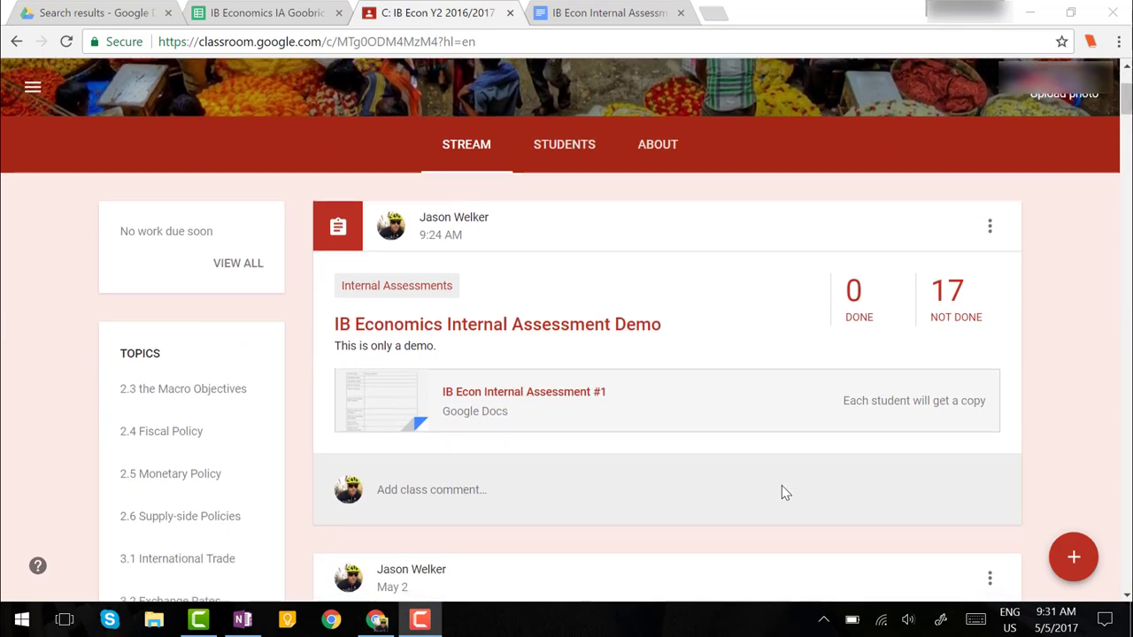
scroll(783, 493, "down", 1)
scroll(782, 494, "down", 1)
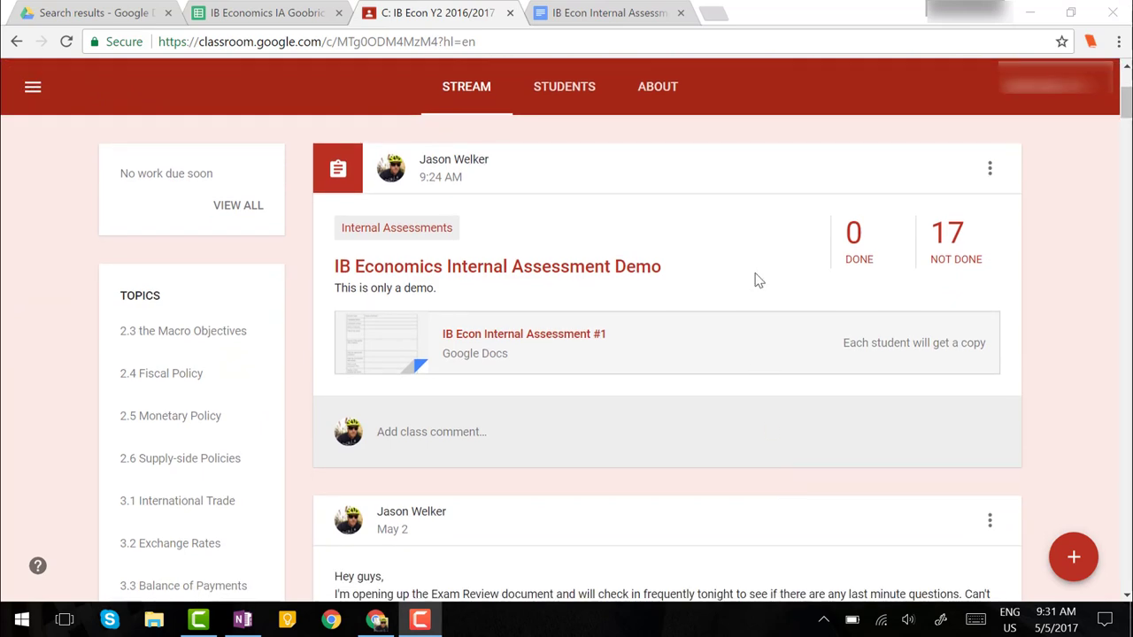
scroll(759, 280, "down", 1)
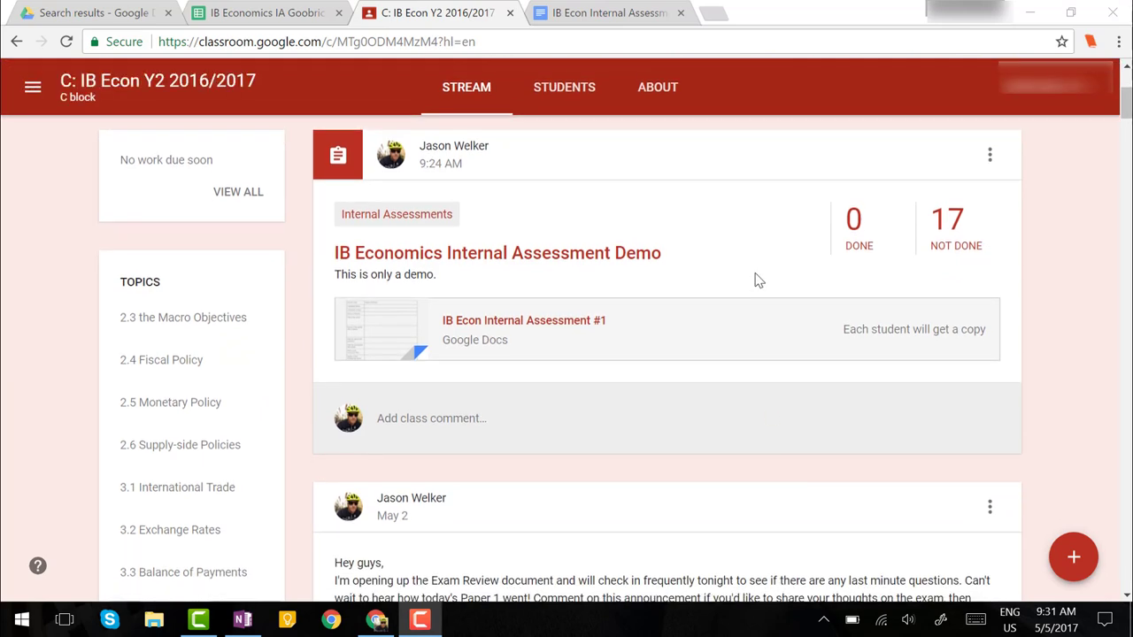
scroll(759, 281, "up", 3)
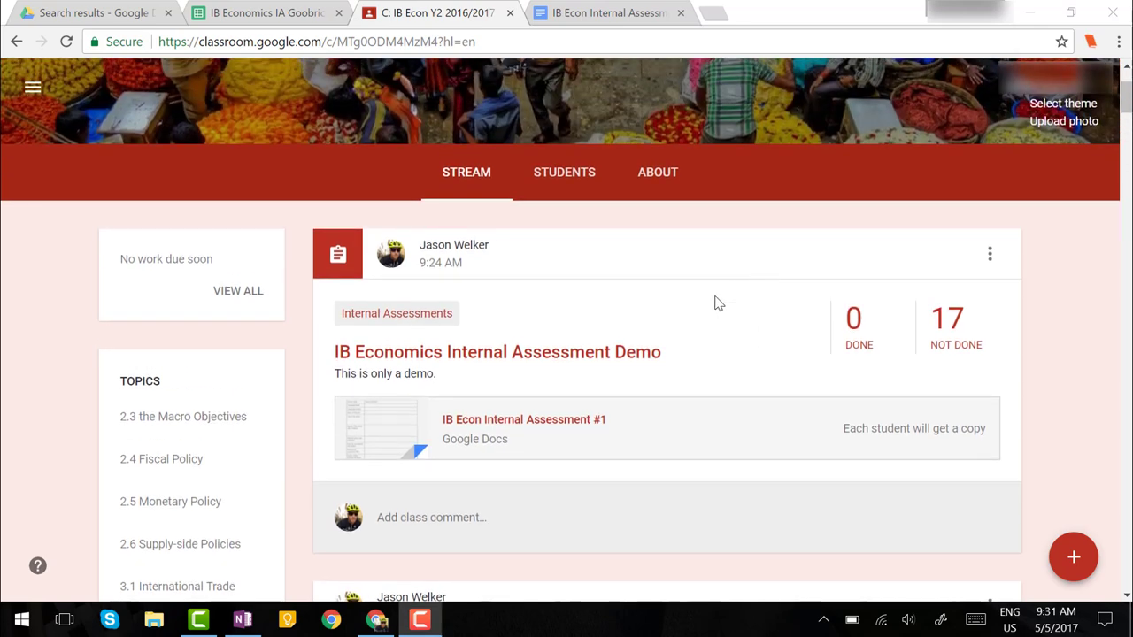
left_click(576, 25)
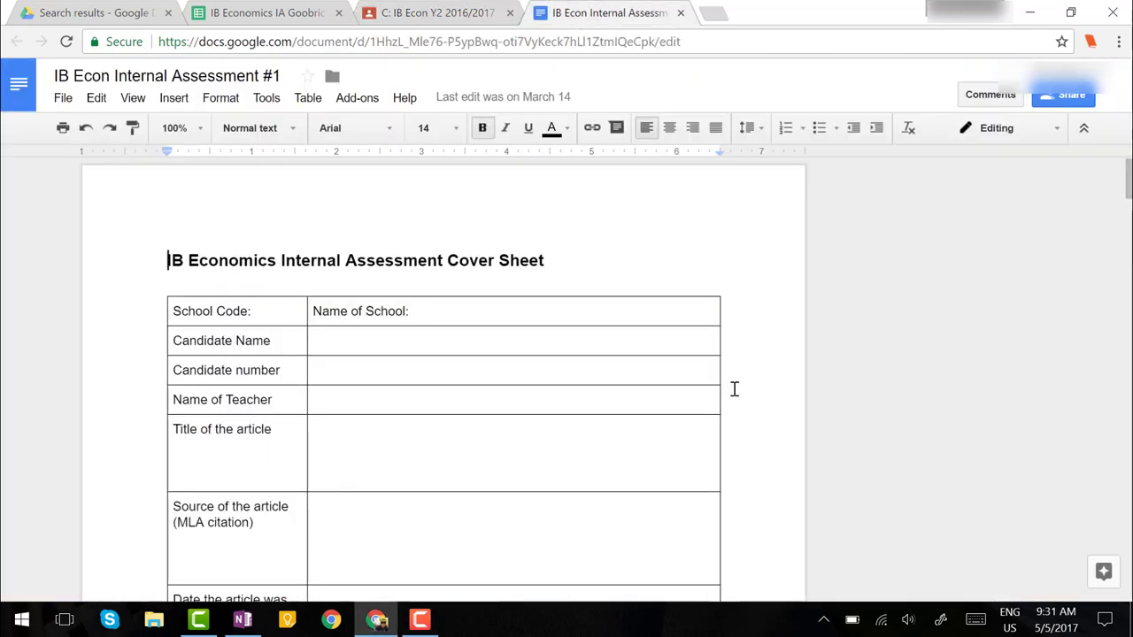
Look through the template document, then return to the Classroom stream
scroll(734, 389, "down", 1)
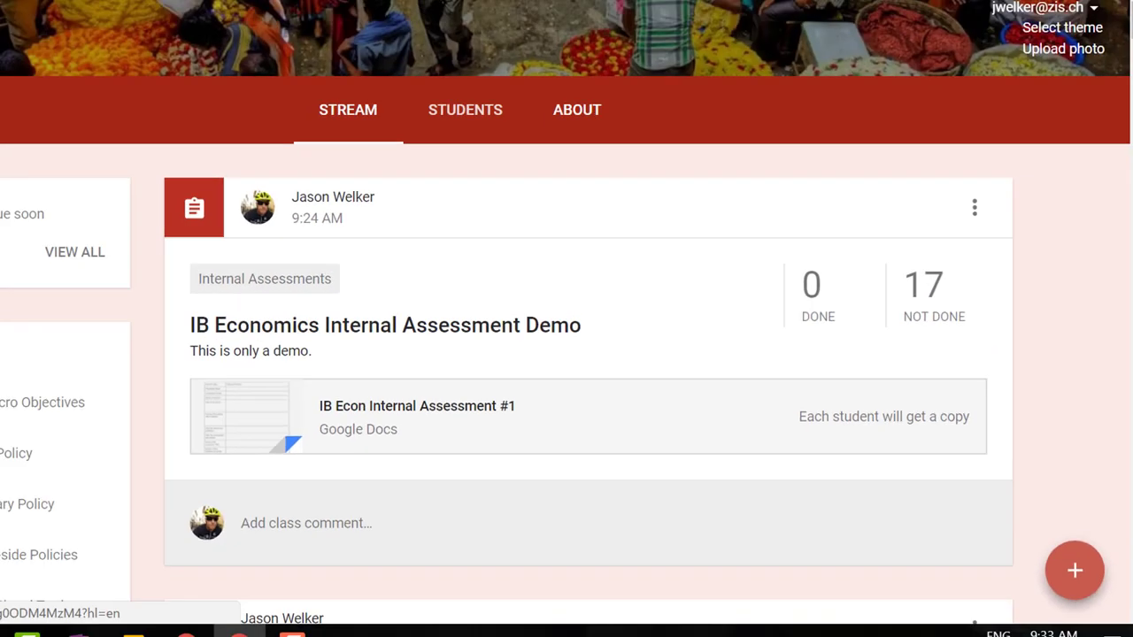
left_click(611, 13)
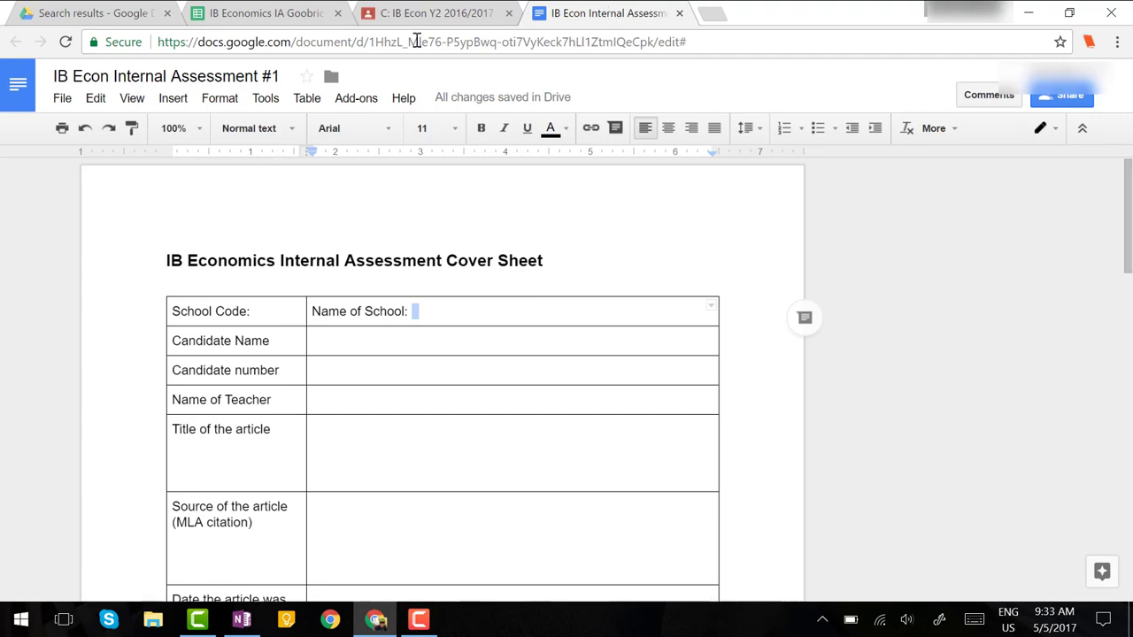
left_click(379, 15)
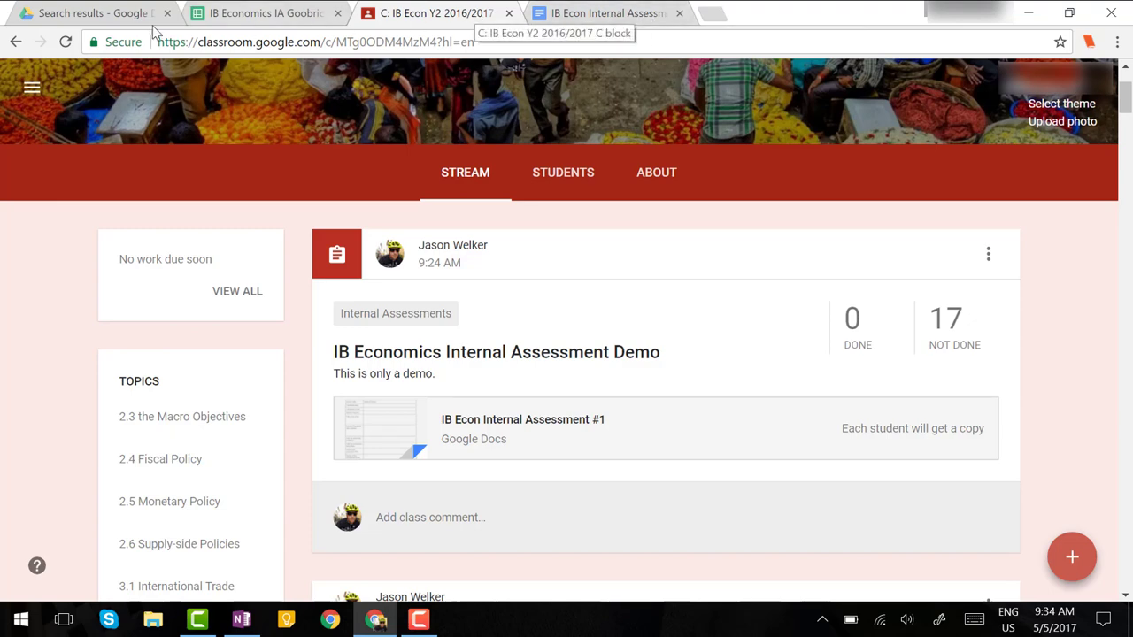
From the Drive 'goobric' search results, create a new blank Google Sheets spreadsheet
left_click(79, 15)
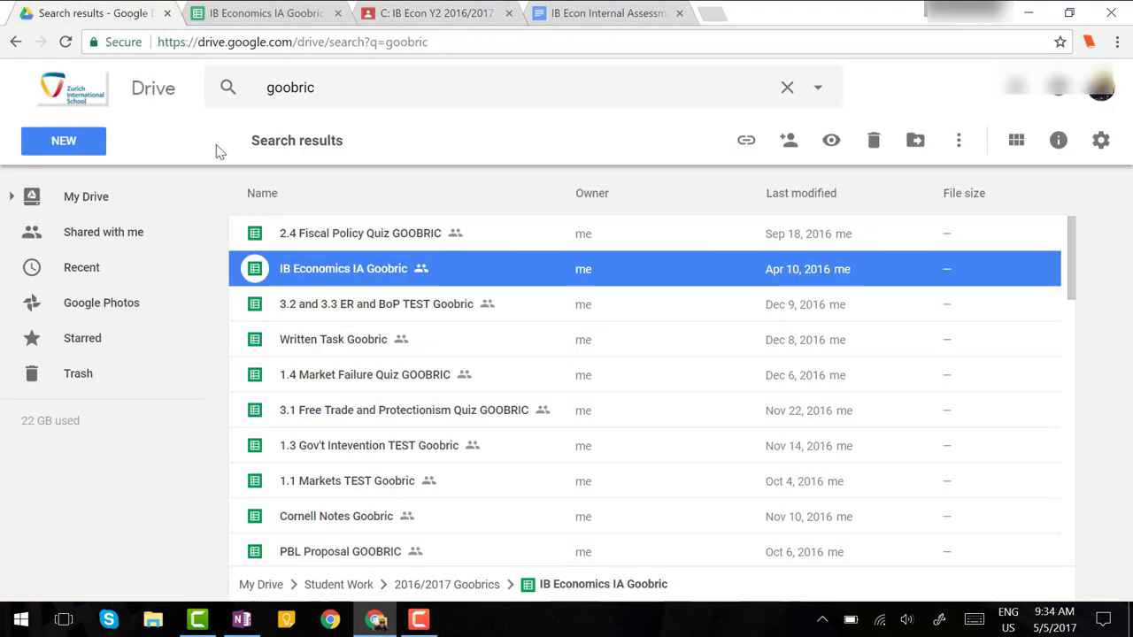
left_click(48, 144)
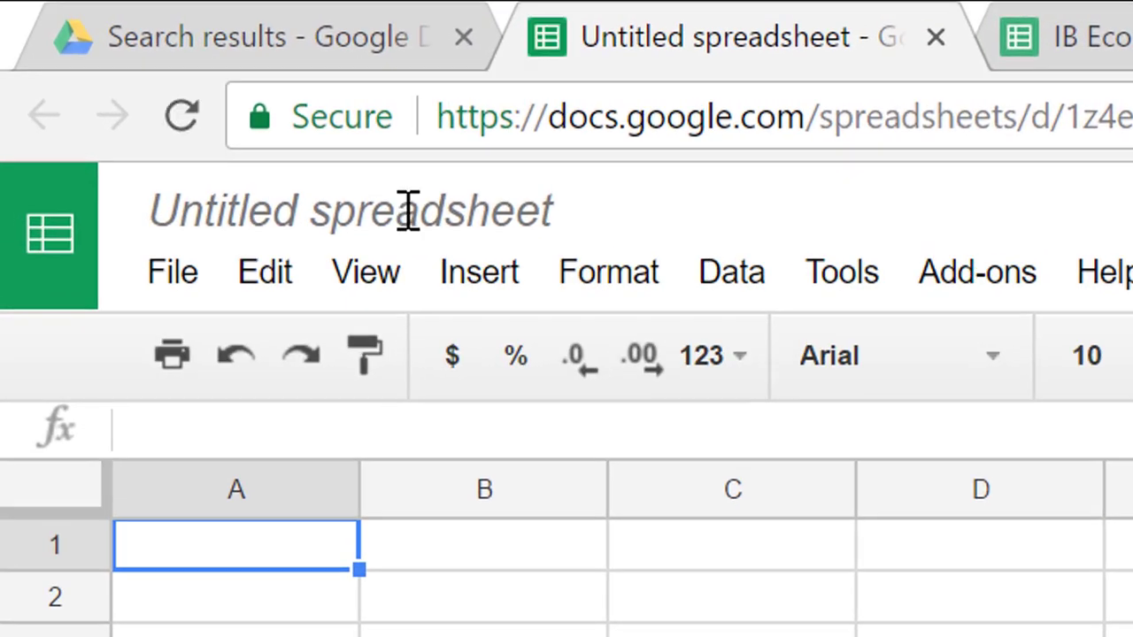
Rename the untitled spreadsheet to 'IB Economics IA C block'
left_click(404, 210)
key("BackSpace")
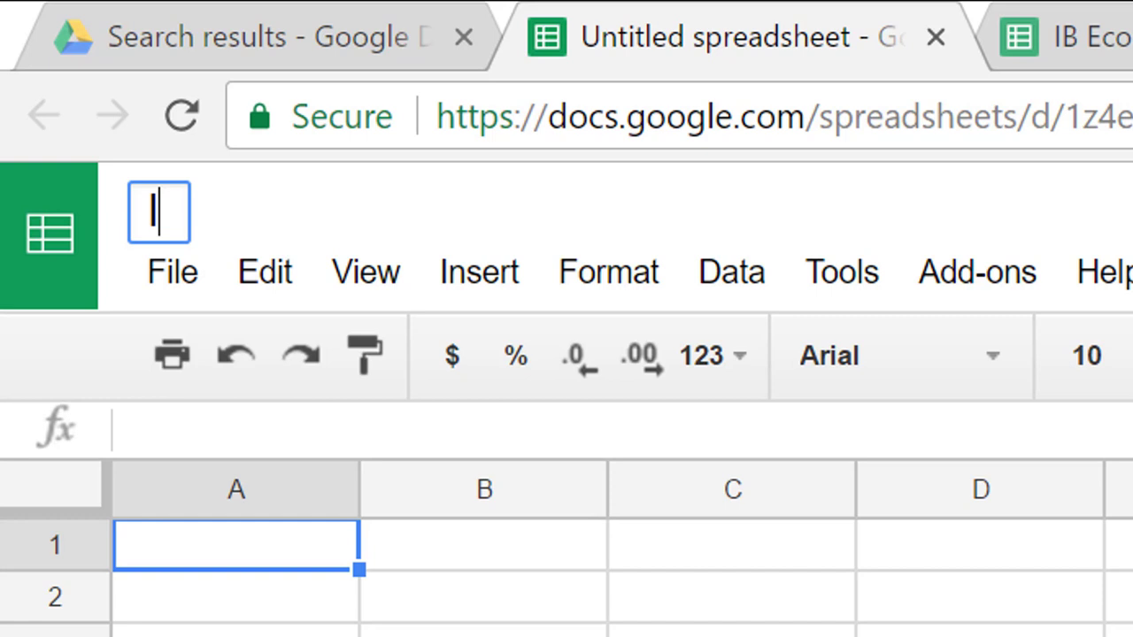
type("IB Economics IA ")
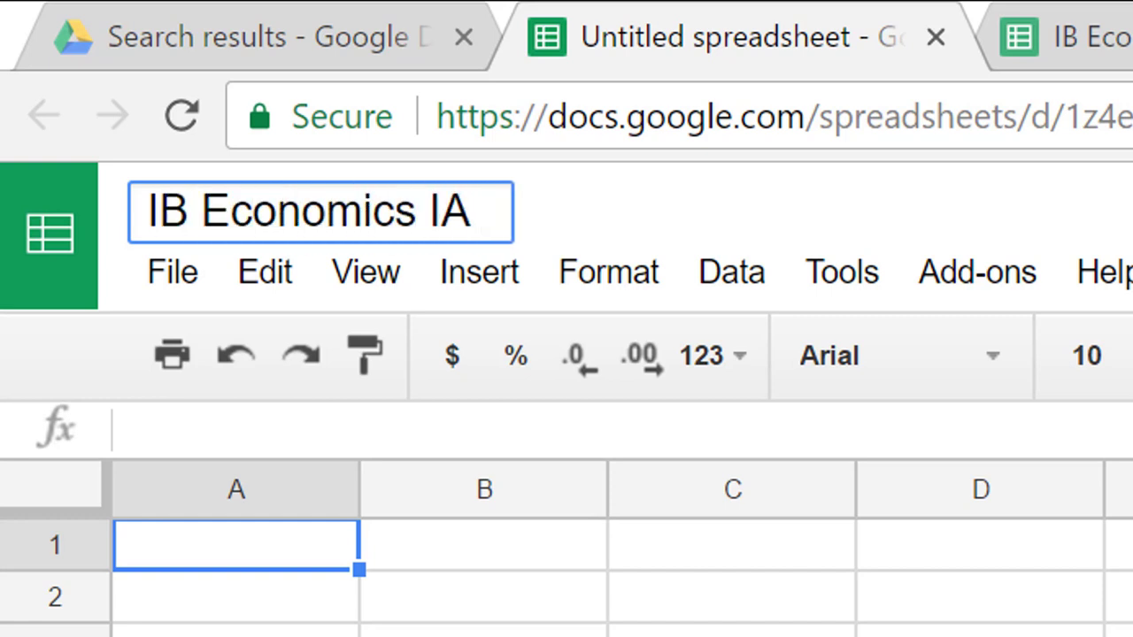
type("C block")
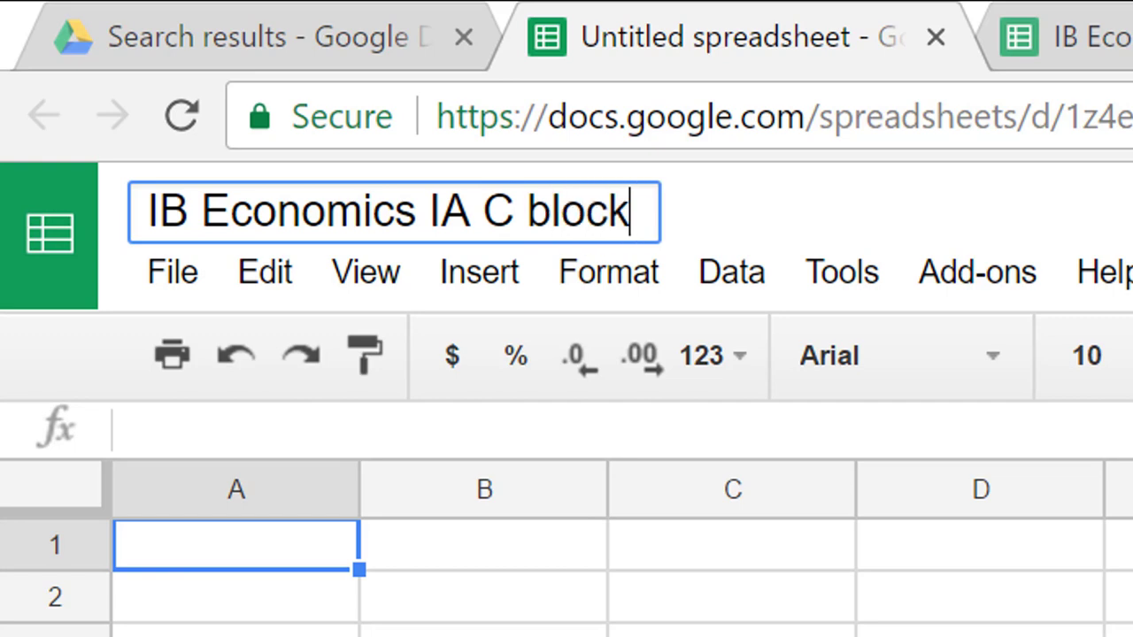
left_click(784, 553)
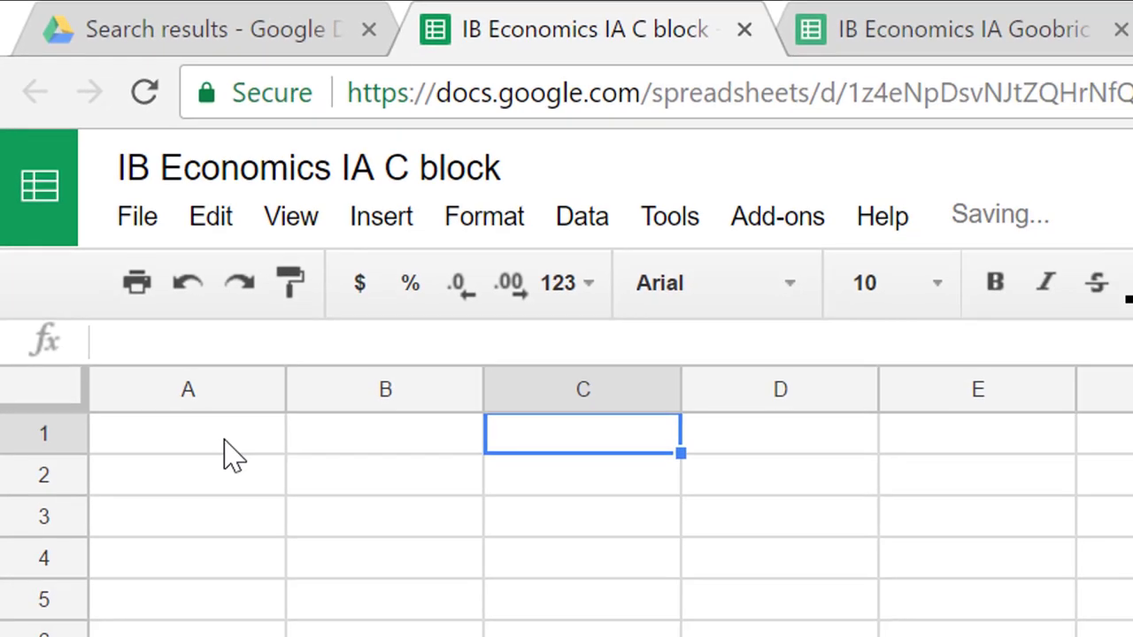
left_click(283, 562)
left_click(366, 103)
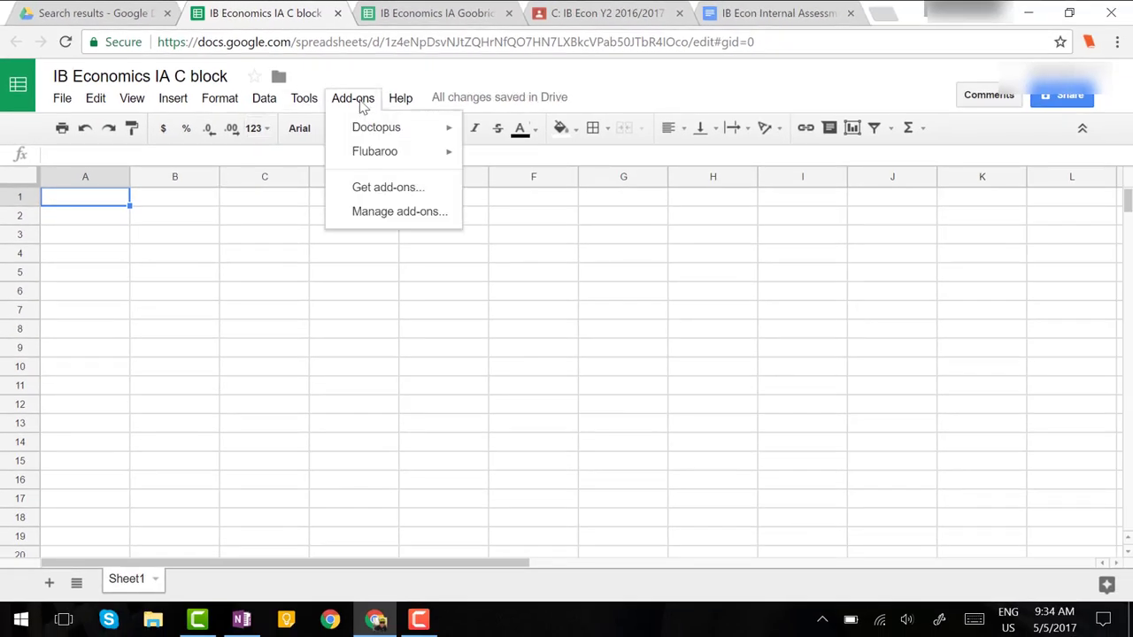
Search the add-on store for doctopus, confirm it's installed, and open Add-ons > Doctopus
left_click(366, 189)
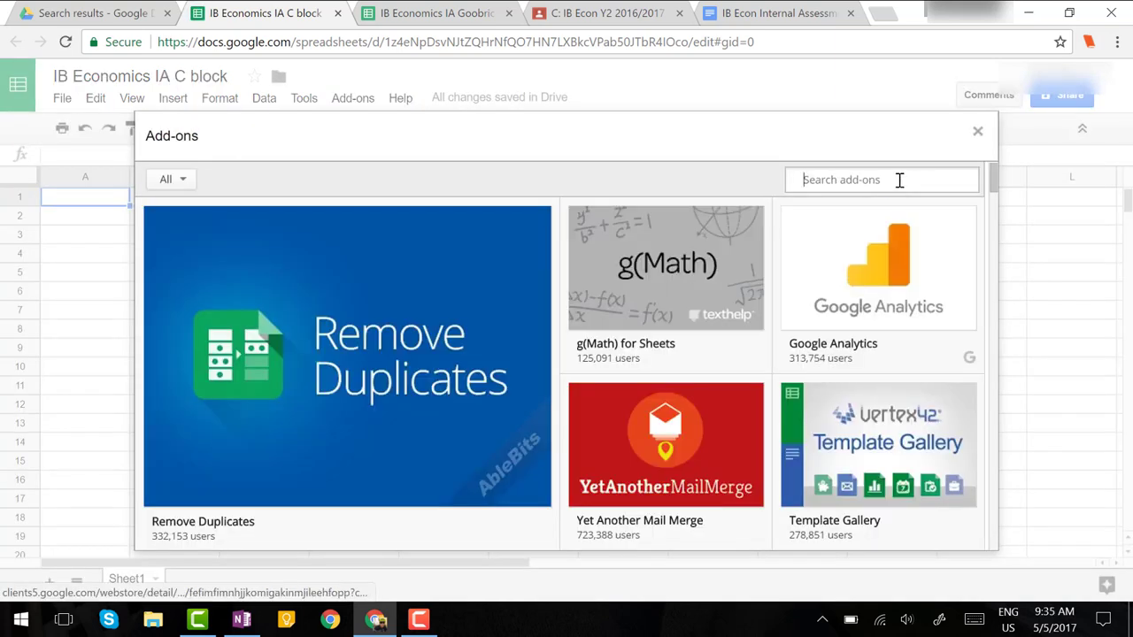
left_click(898, 180)
type("doctopus")
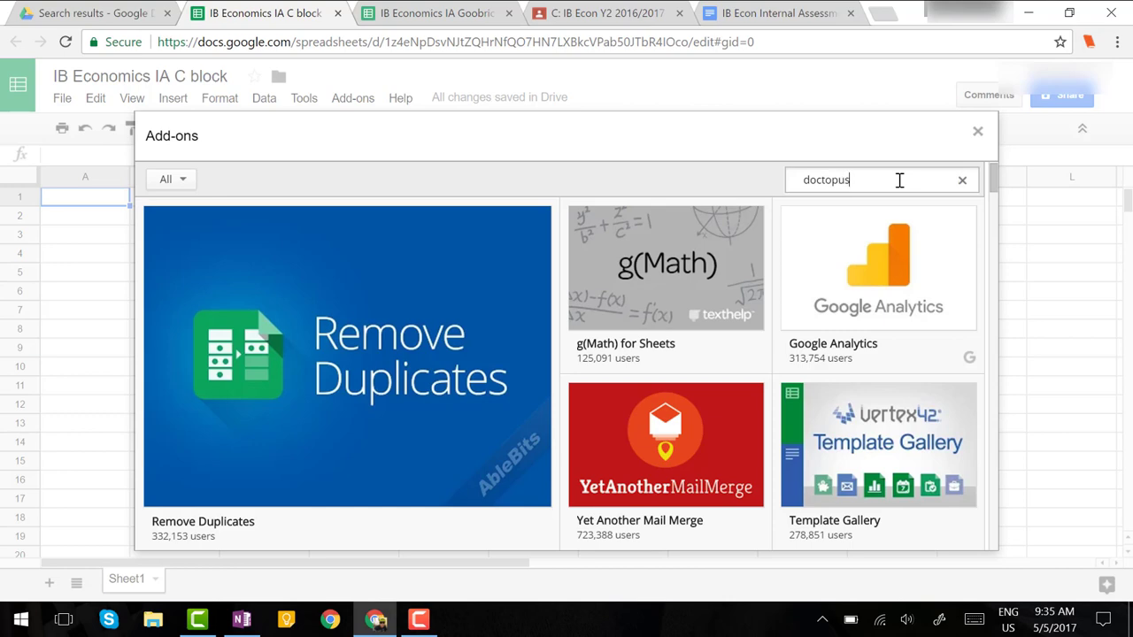
key("Return")
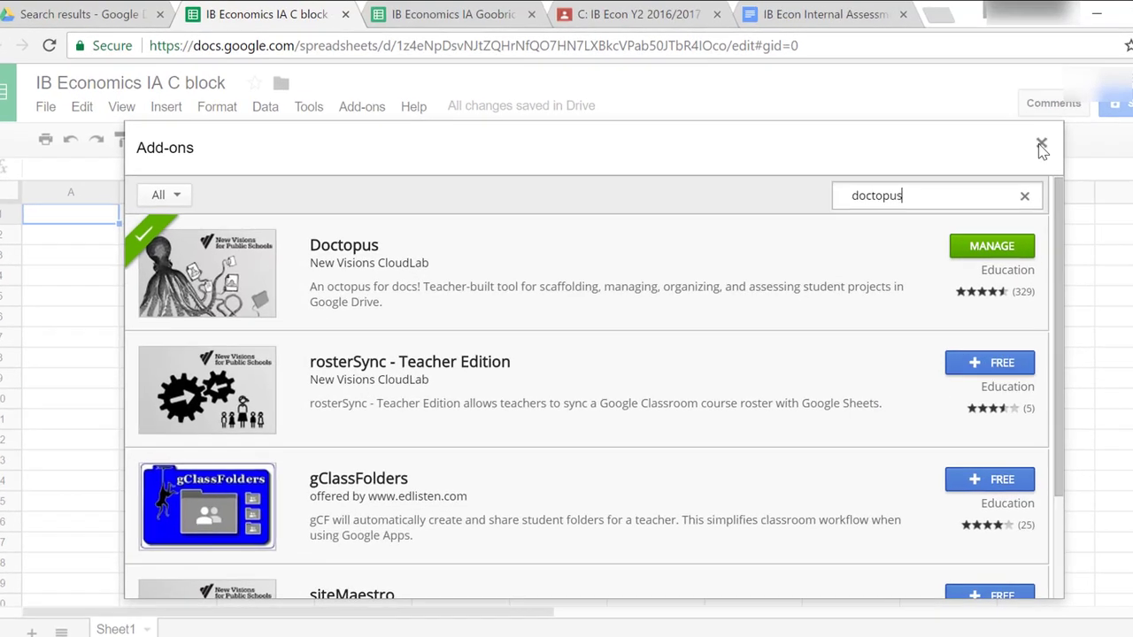
left_click(978, 133)
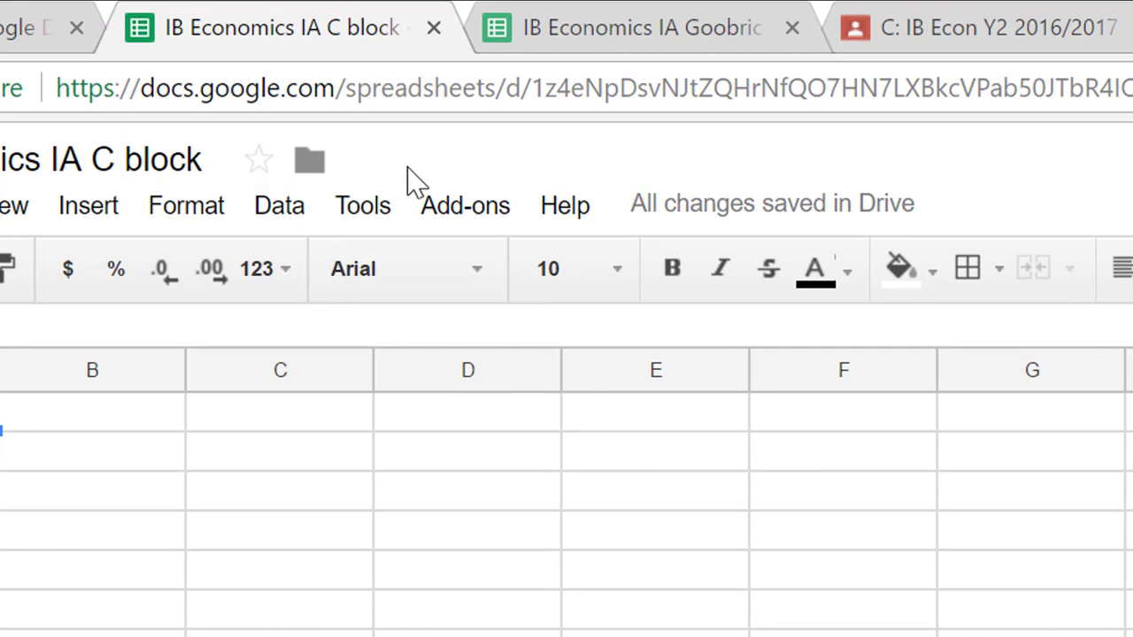
left_click(464, 205)
mouse_move(528, 272)
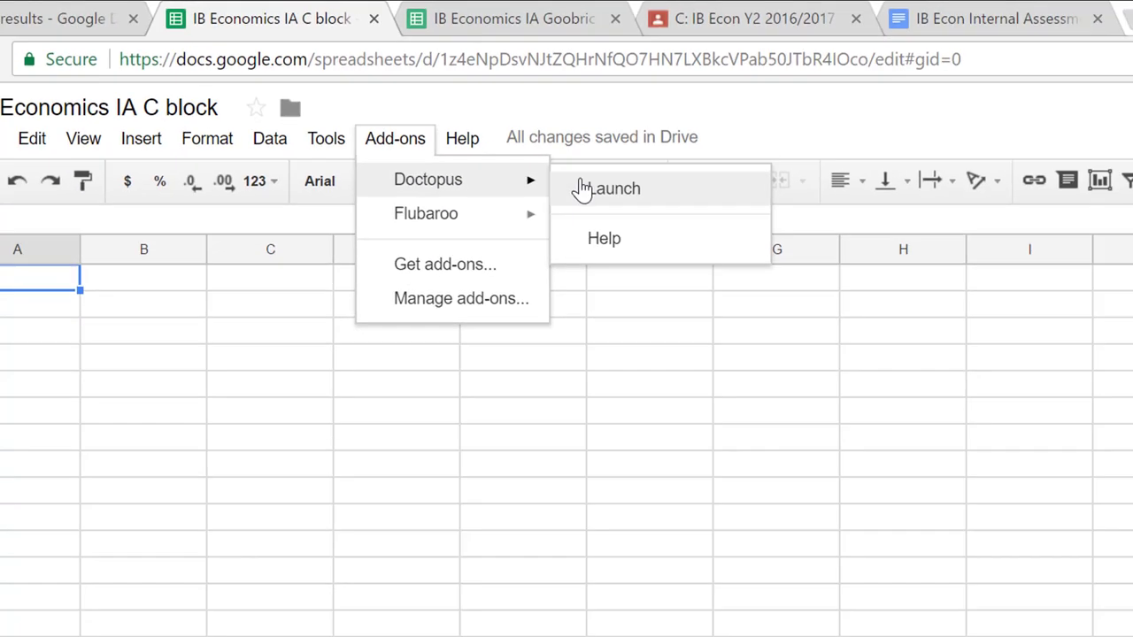
Launch Doctopus and ingest IB Economics Internal Assessment Demo from the C: IB Econ Y2 2016/2017 C block class
left_click(607, 189)
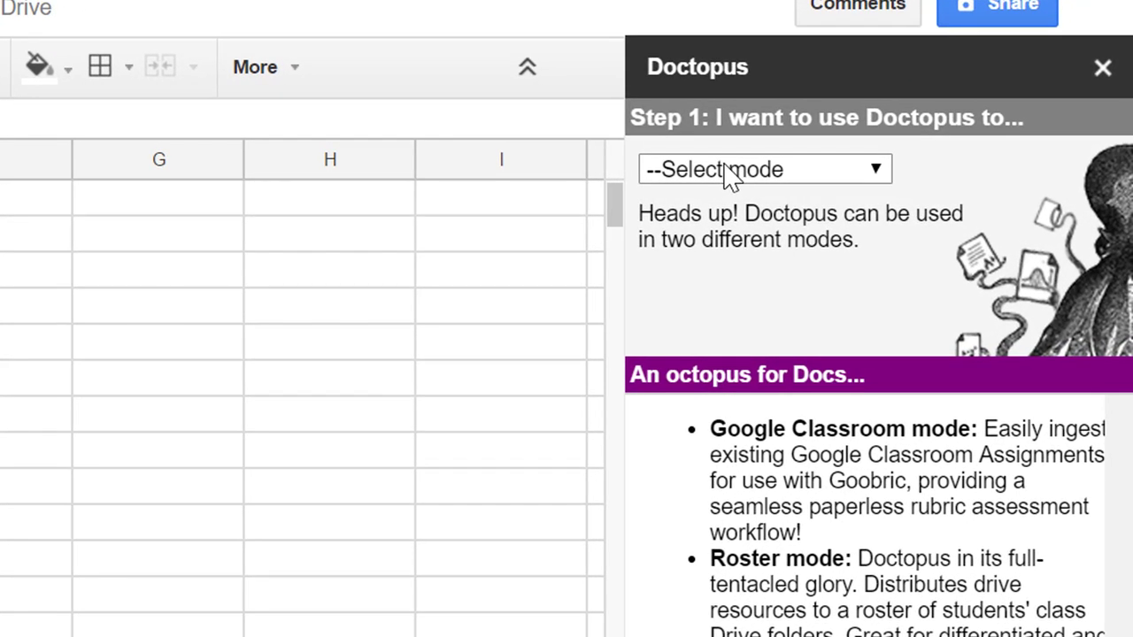
left_click(730, 176)
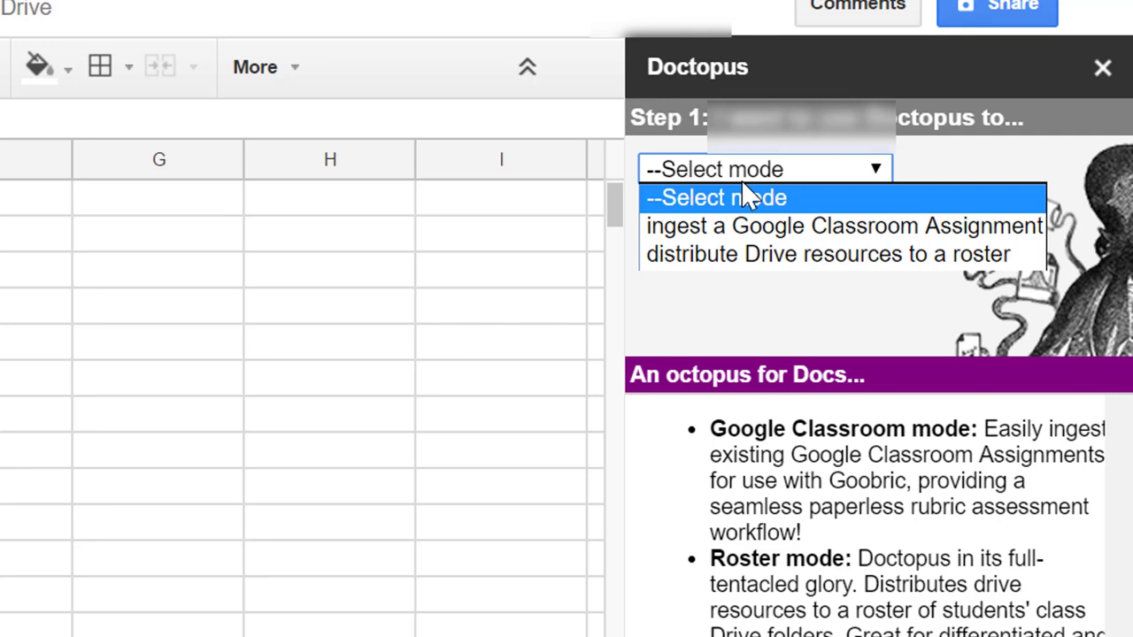
left_click(744, 238)
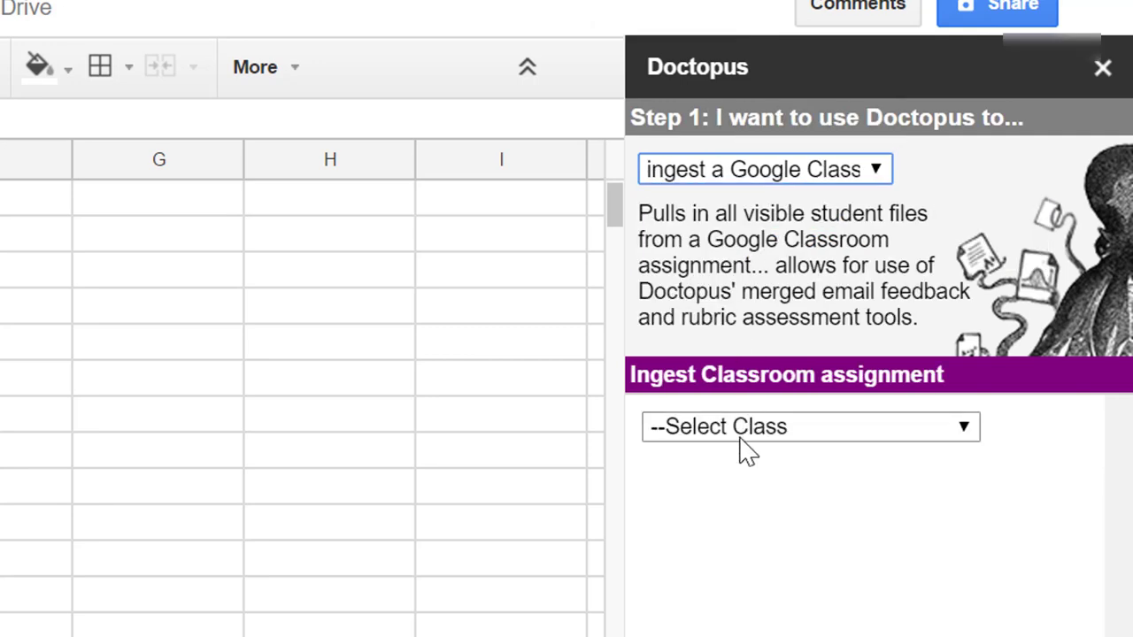
left_click(740, 430)
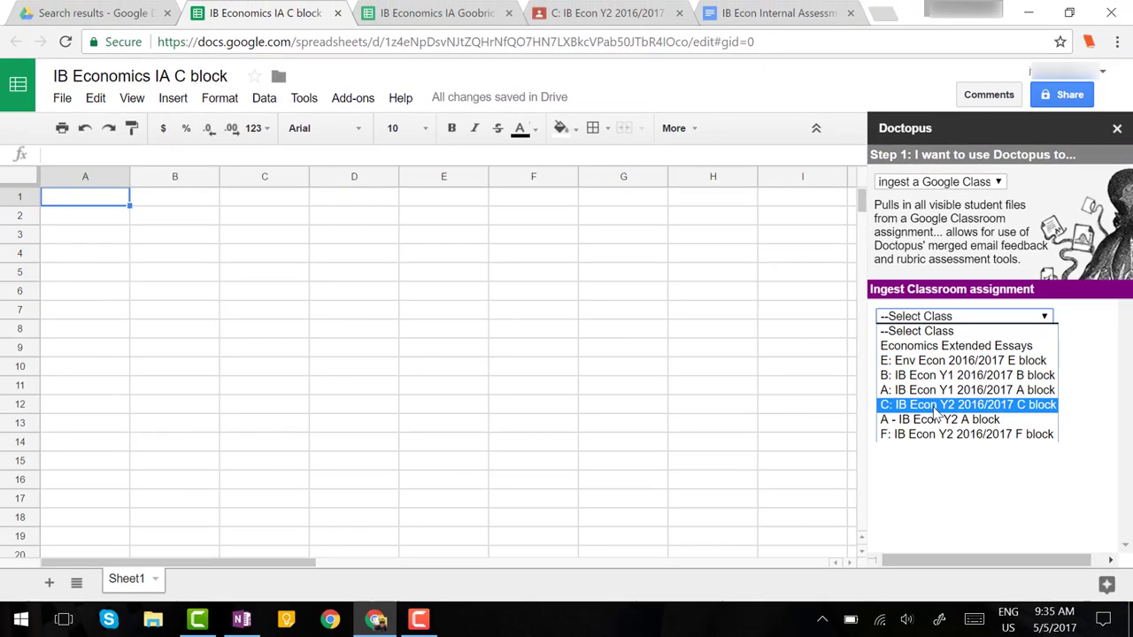
left_click(936, 408)
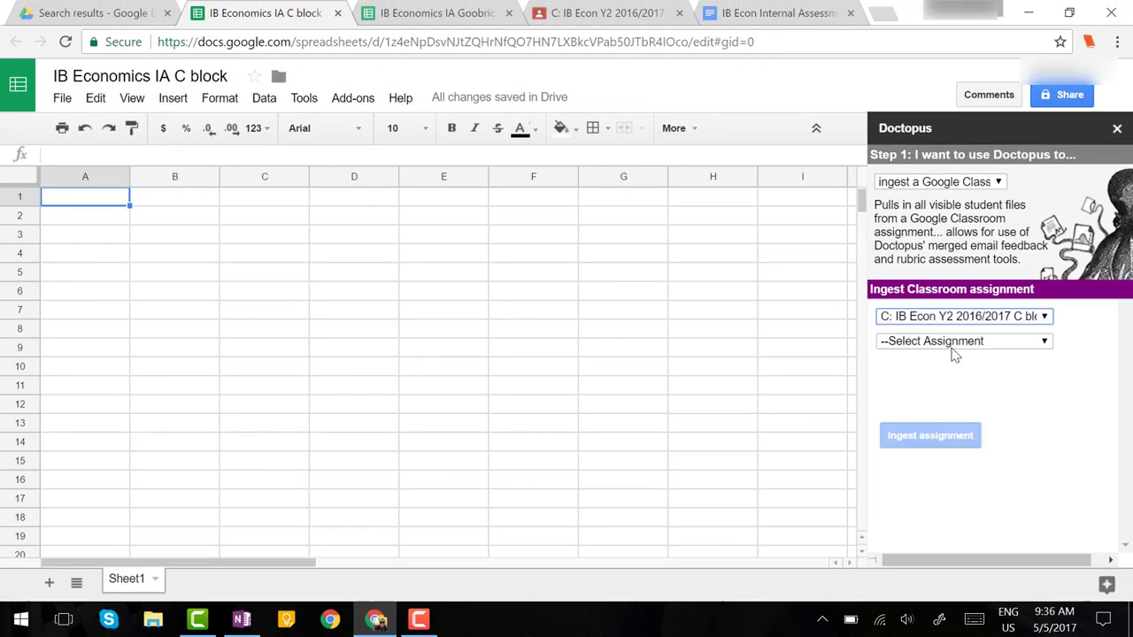
left_click(954, 351)
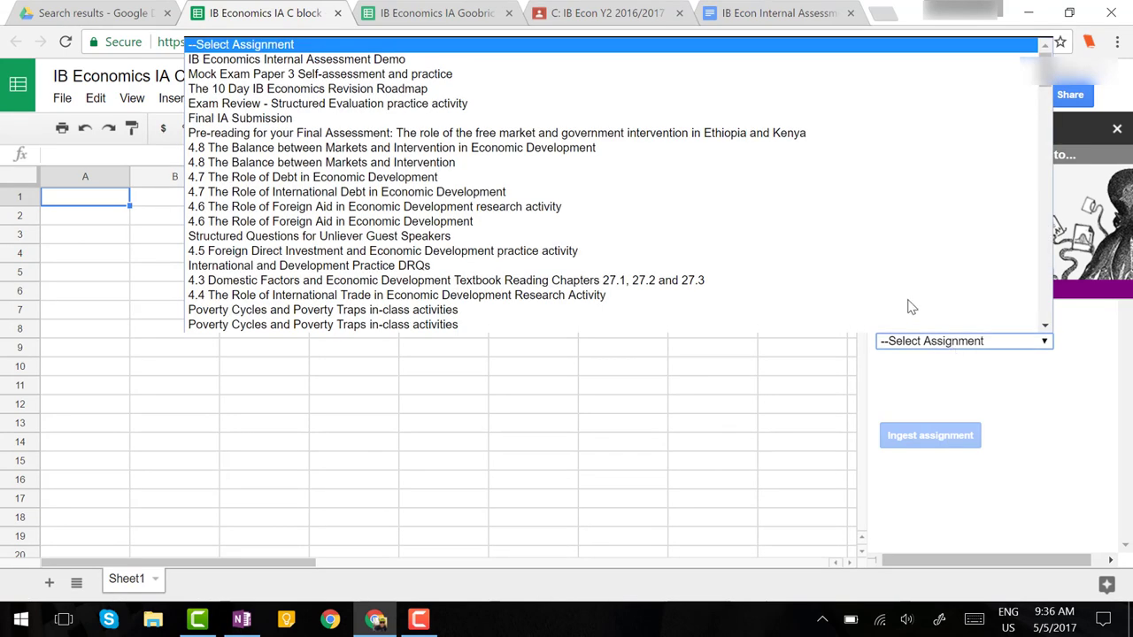
left_click(744, 59)
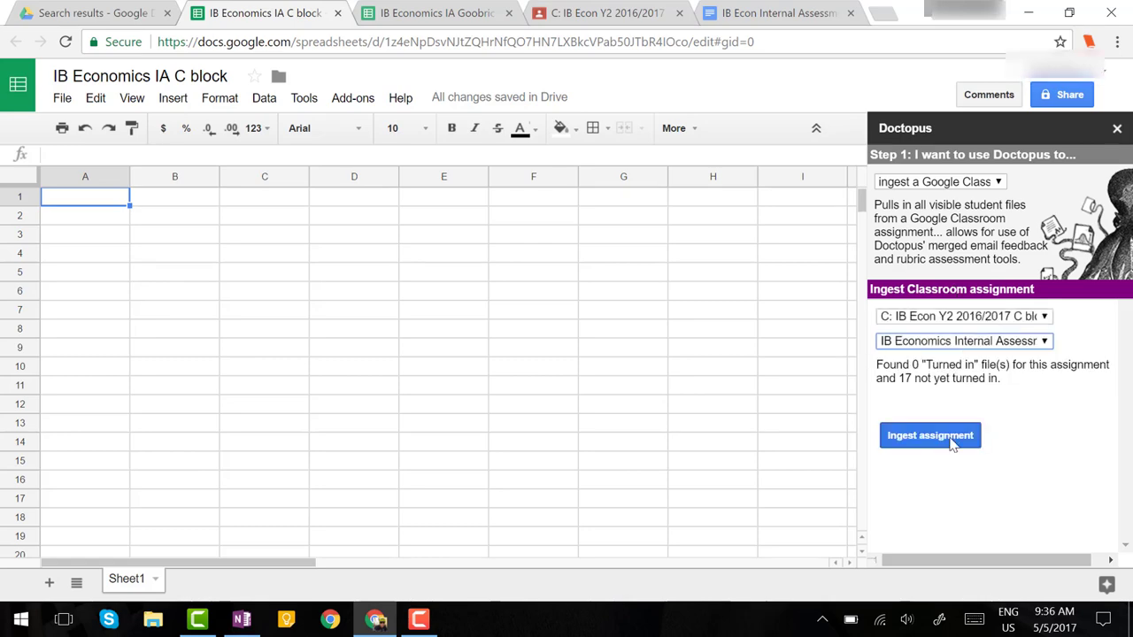
left_click(932, 442)
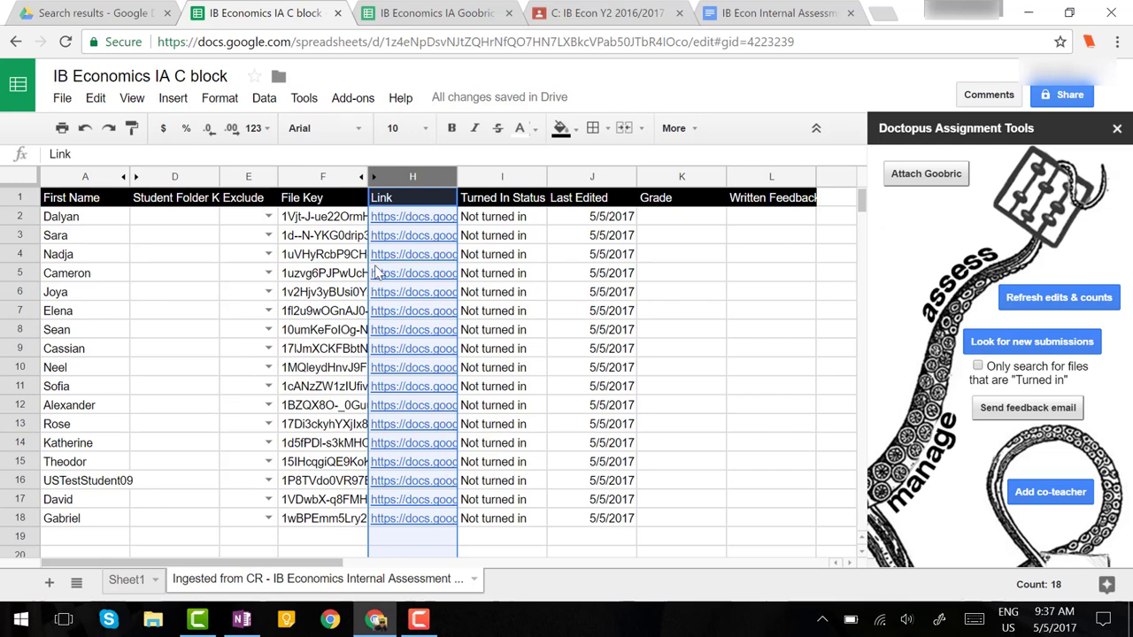
Inspect the first student's document link in cell H2 of the ingested roster
left_click(406, 221)
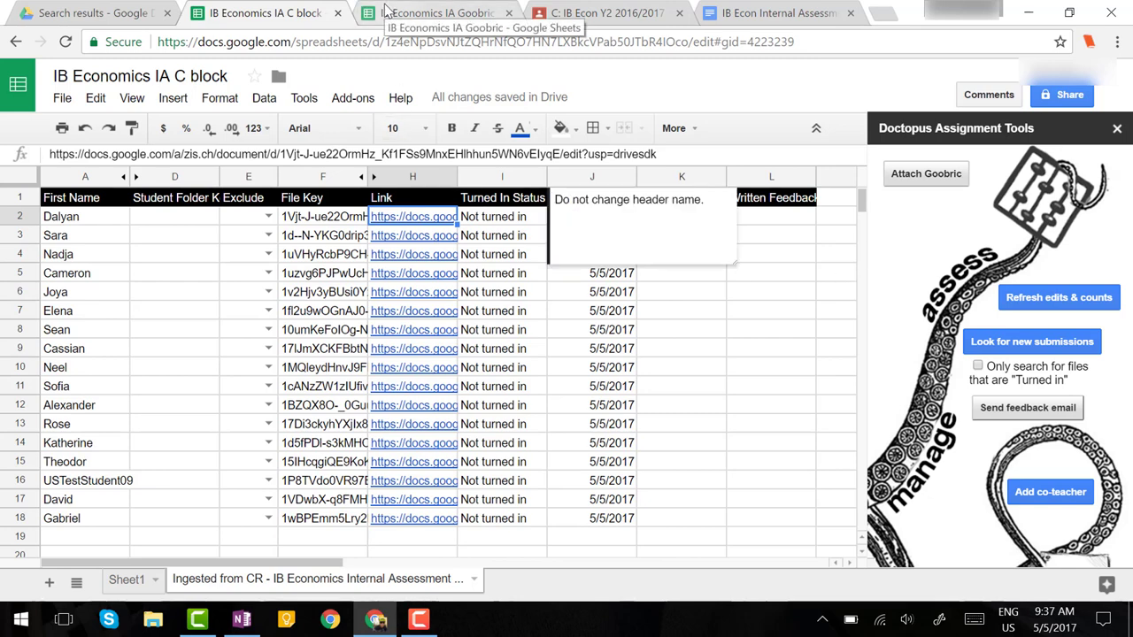
Open the IB Economics IA Goobric tab and review its corner note and A–E criteria
left_click(387, 13)
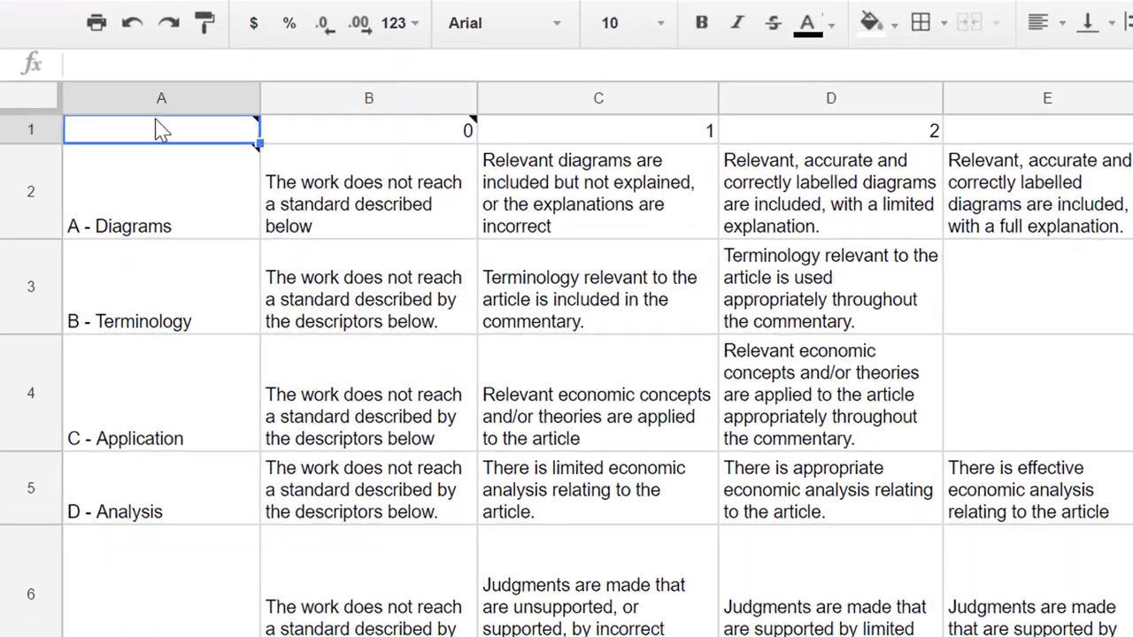
left_click(102, 202)
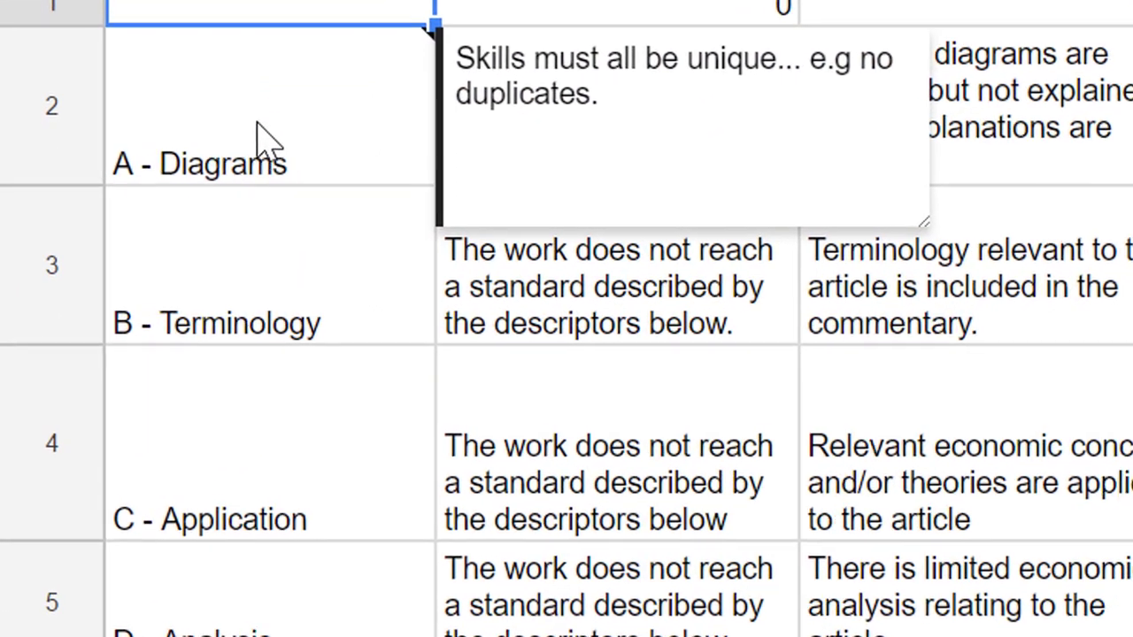
left_click(255, 129)
key("Down")
key("Down")
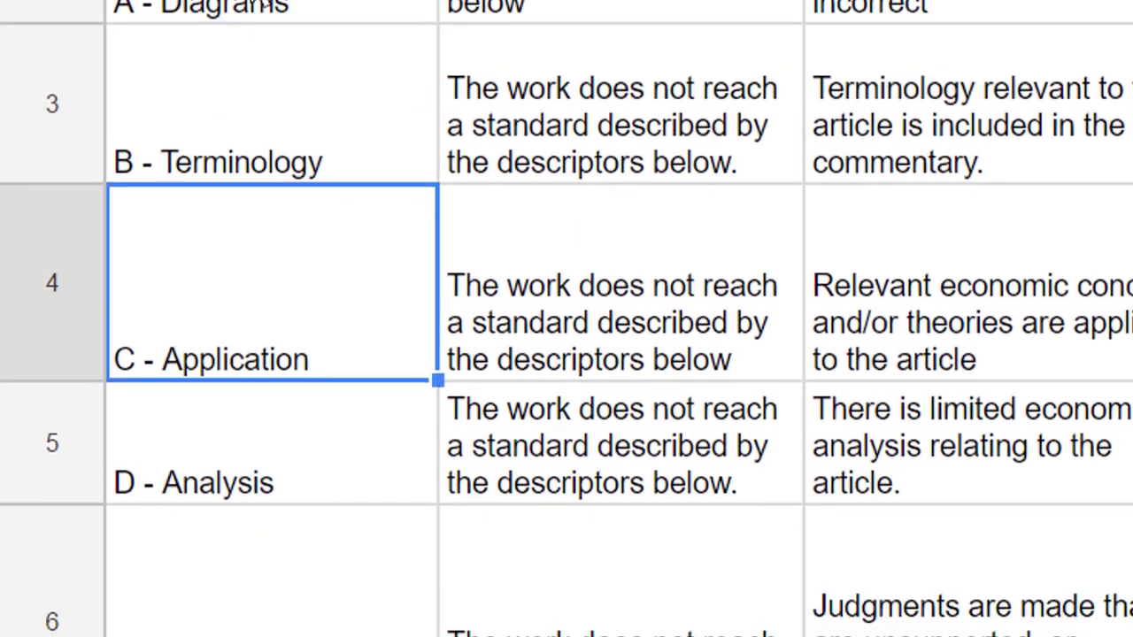
key("Down")
key("Down")
key("Right")
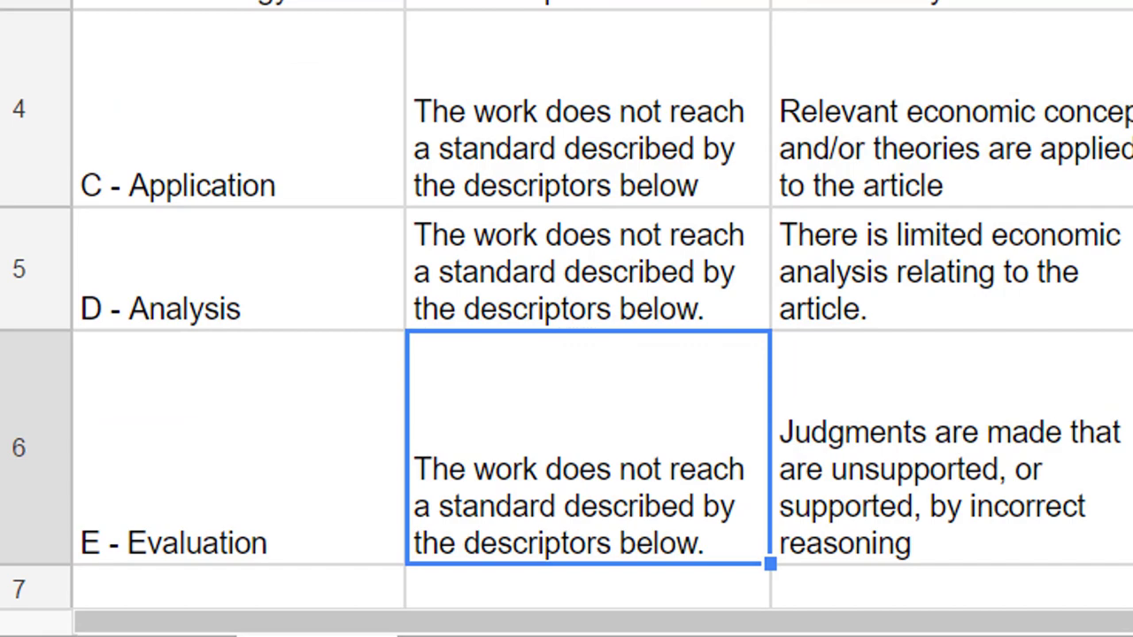
key("Up")
key("Up")
key("Up")
key("Up")
key("Up")
key("Right")
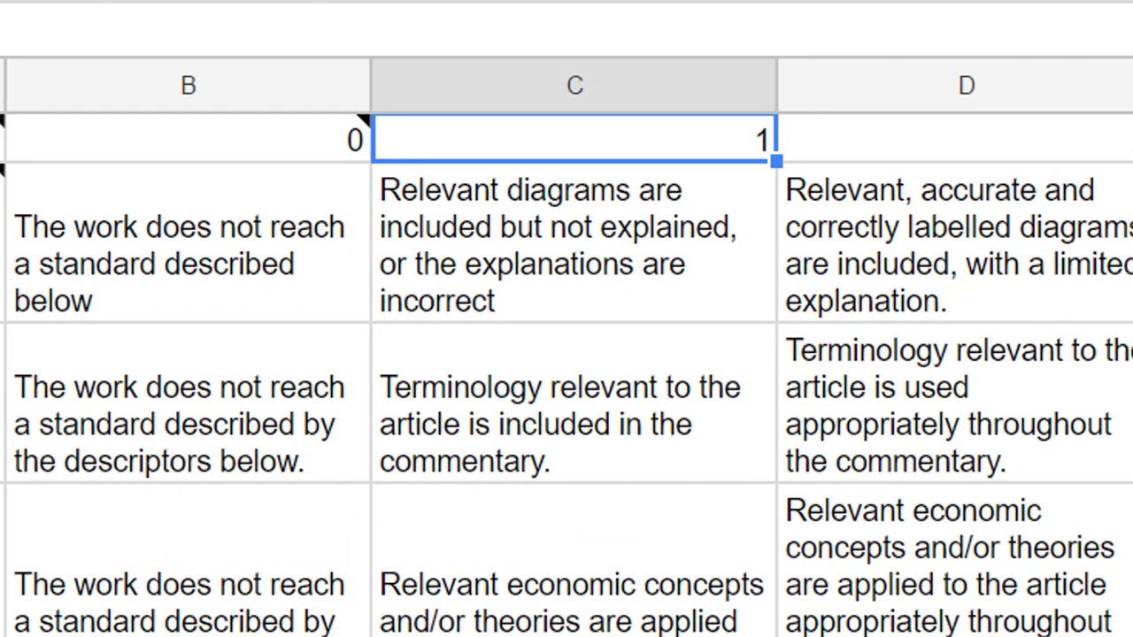
Enter levels 2, 3 and 4 in header cells D1:F1, then return to the C block roster
key("Right")
type("2")
key("Right")
type("3")
key("Right")
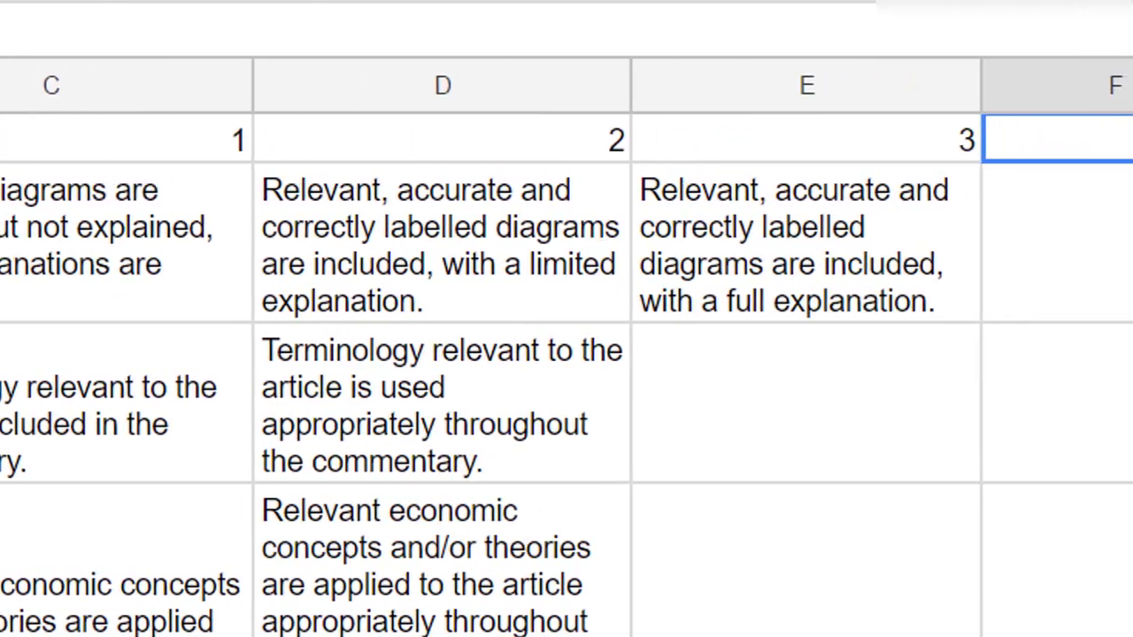
type("4")
key("Return")
key("Left")
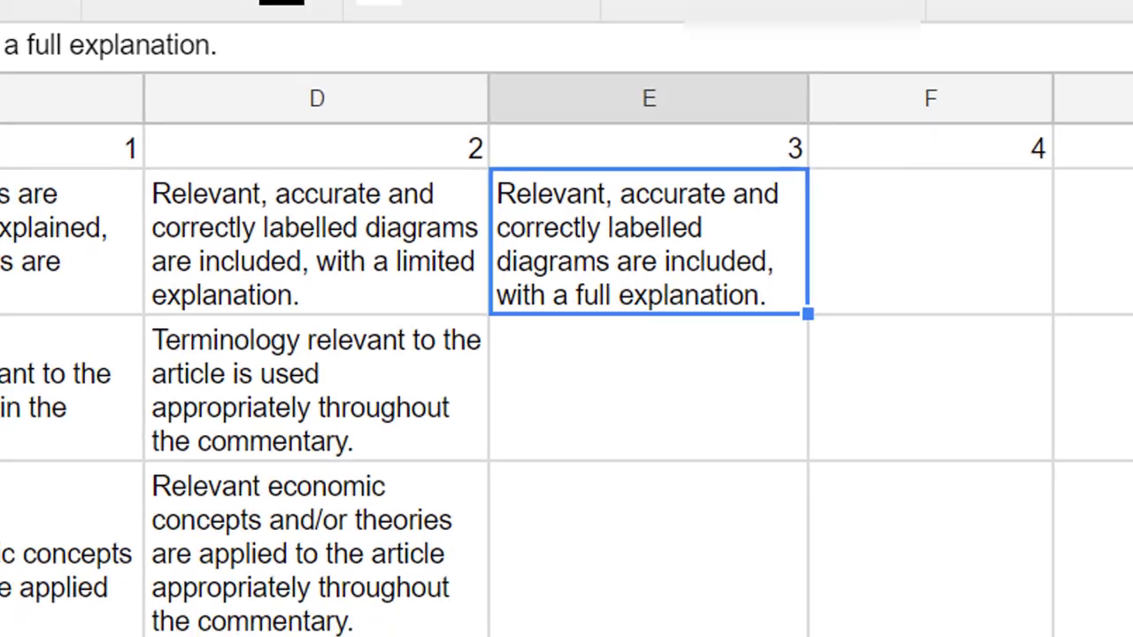
key("Left")
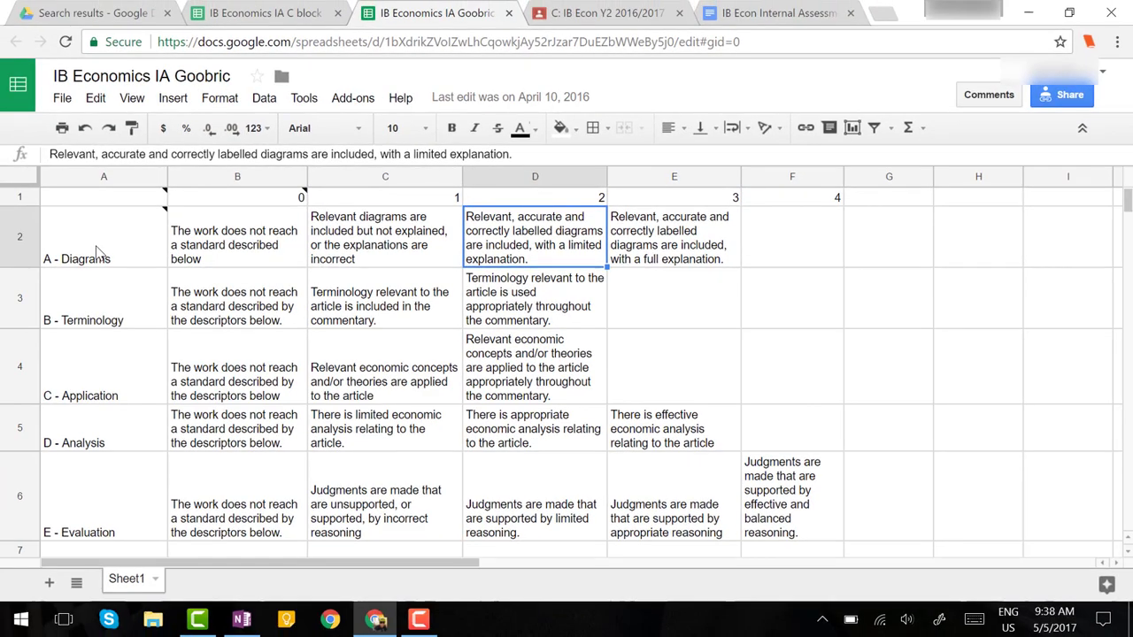
key("Left")
key("Left")
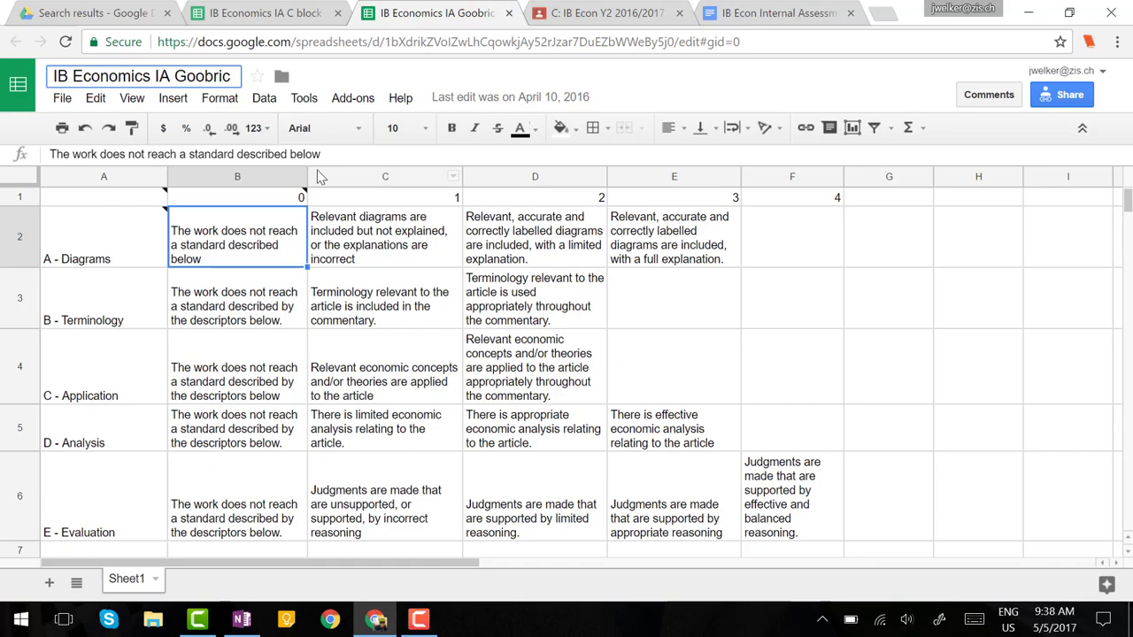
left_click(295, 15)
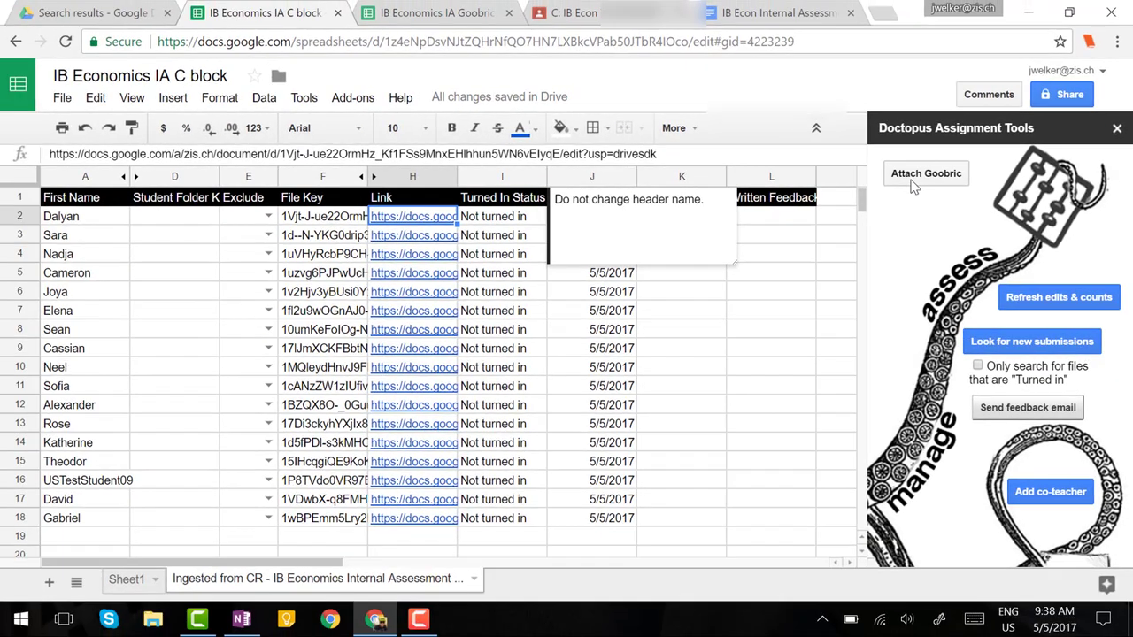
Start Attach Goobric, search Drive for 'goobric' and select the IB Economics IA Goobric spreadsheet
left_click(913, 180)
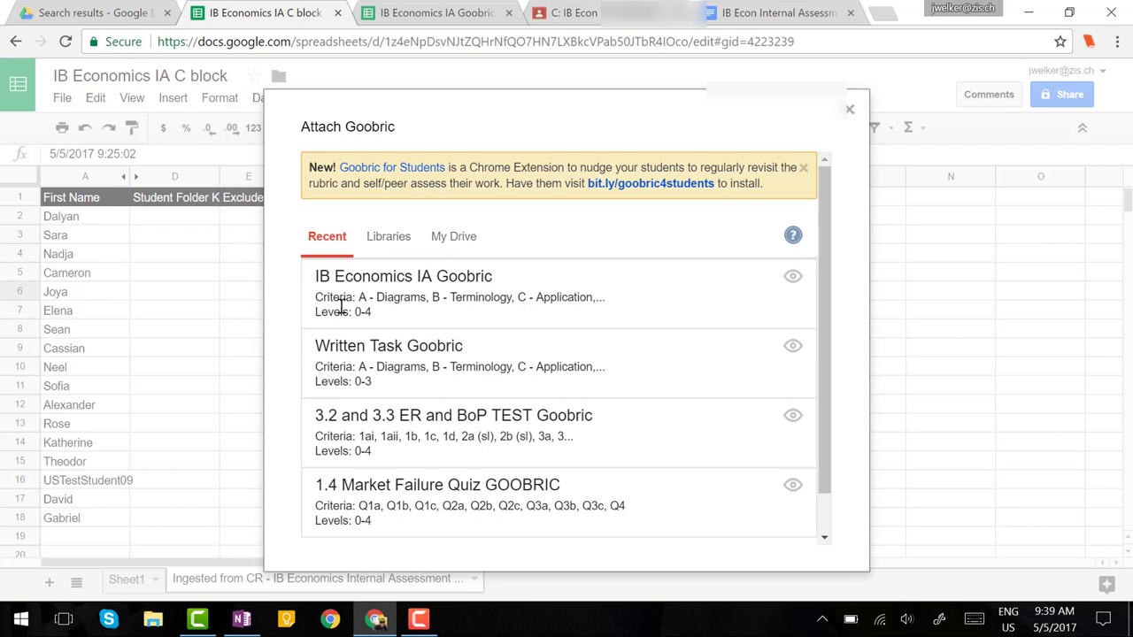
left_click(460, 239)
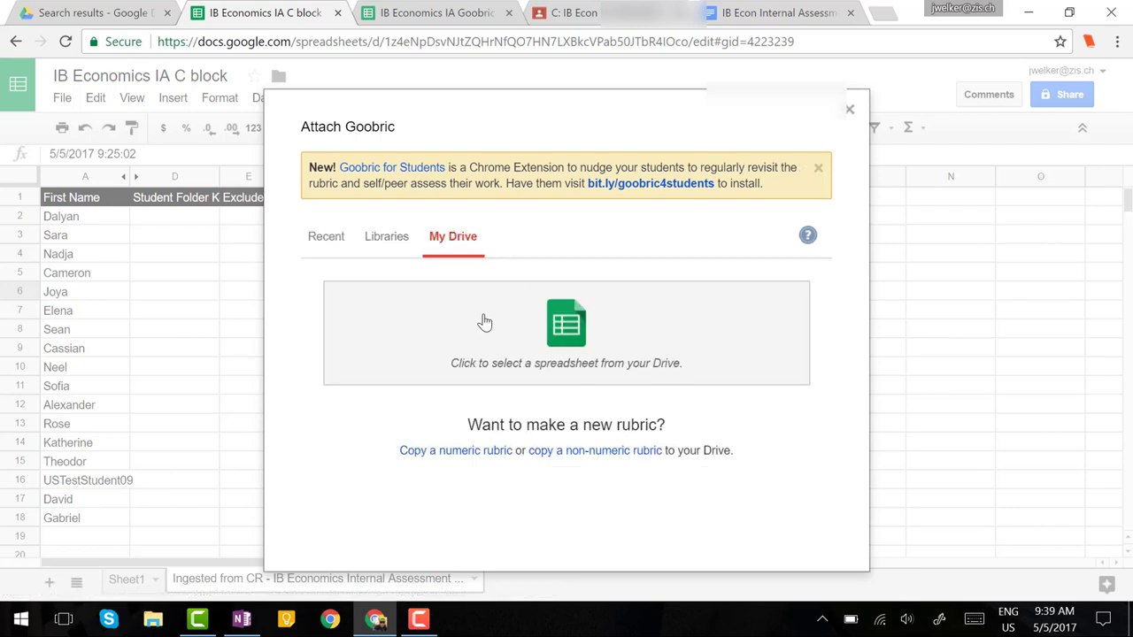
left_click(567, 339)
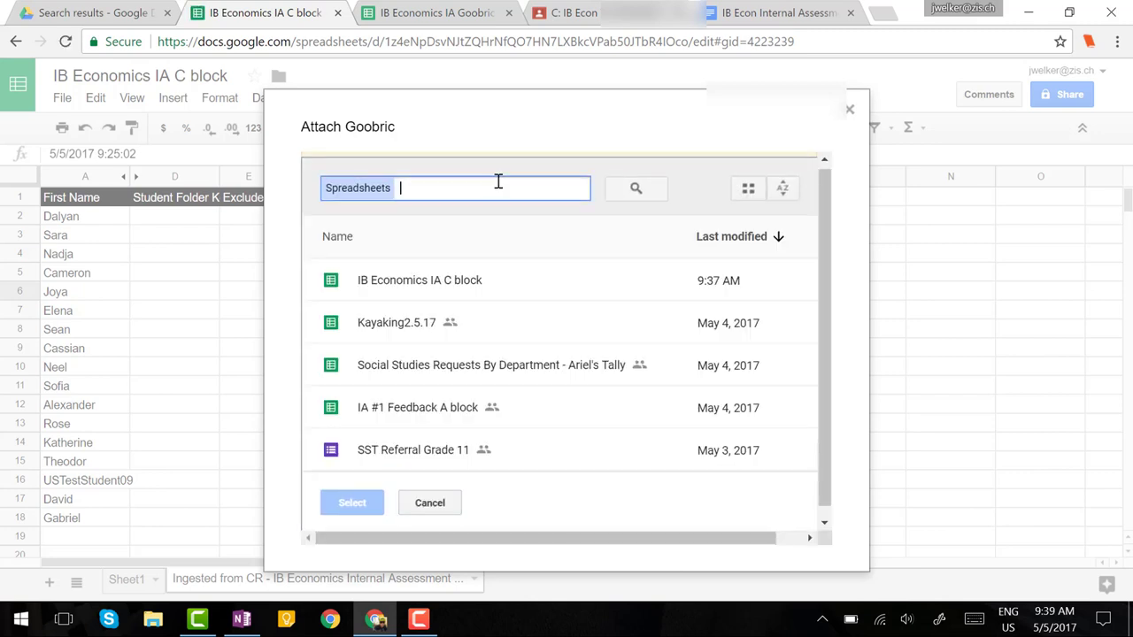
type("goobric")
key("Return")
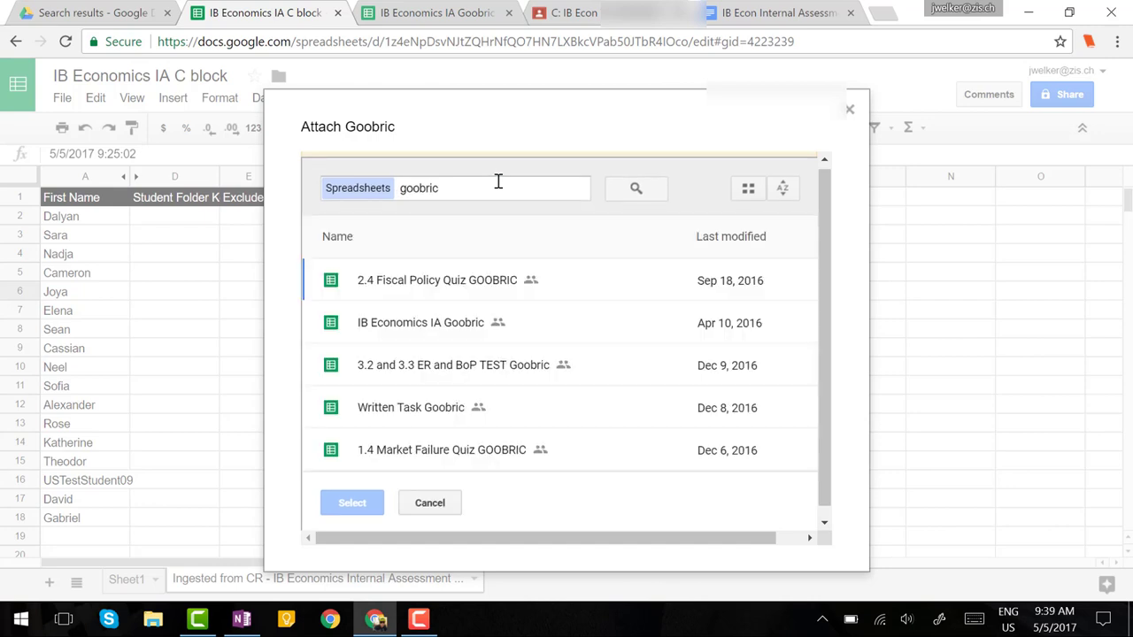
scroll(449, 372, "down", 1)
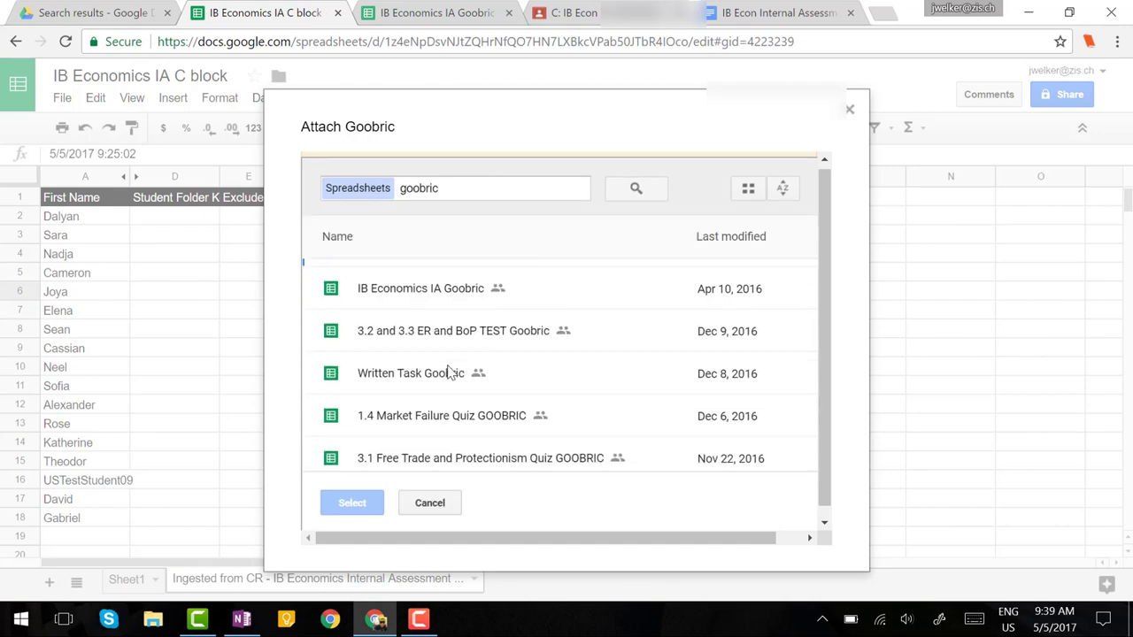
scroll(448, 372, "up", 1)
left_click(444, 324)
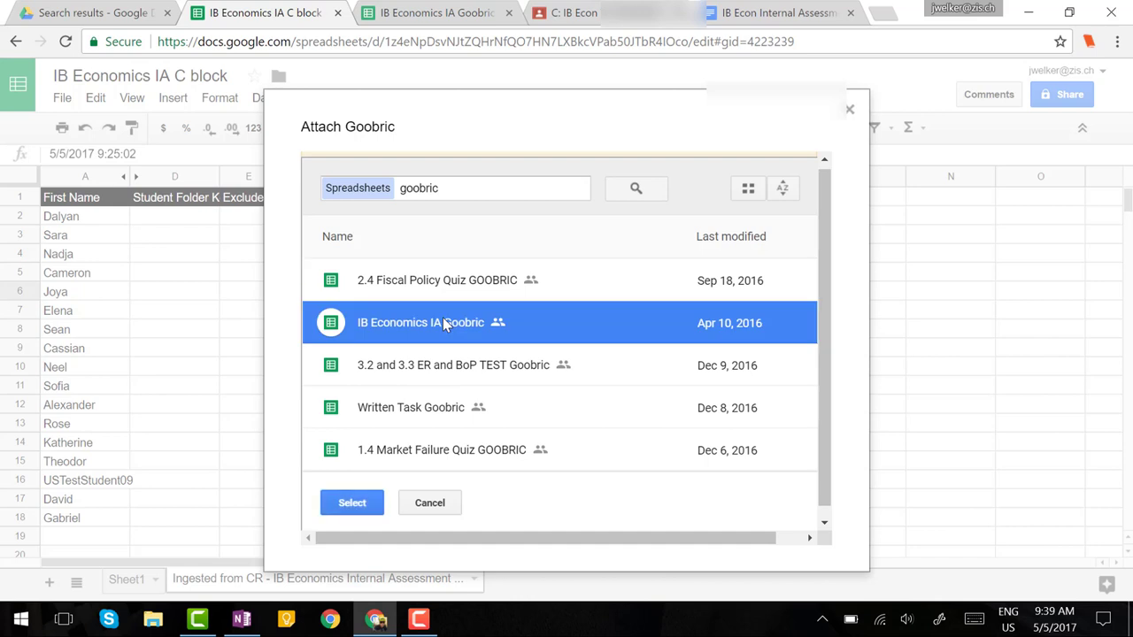
Attach IB Economics IA Goobric, leaving student viewing, self-assessment and email notification unticked
left_click(340, 504)
left_click(341, 508)
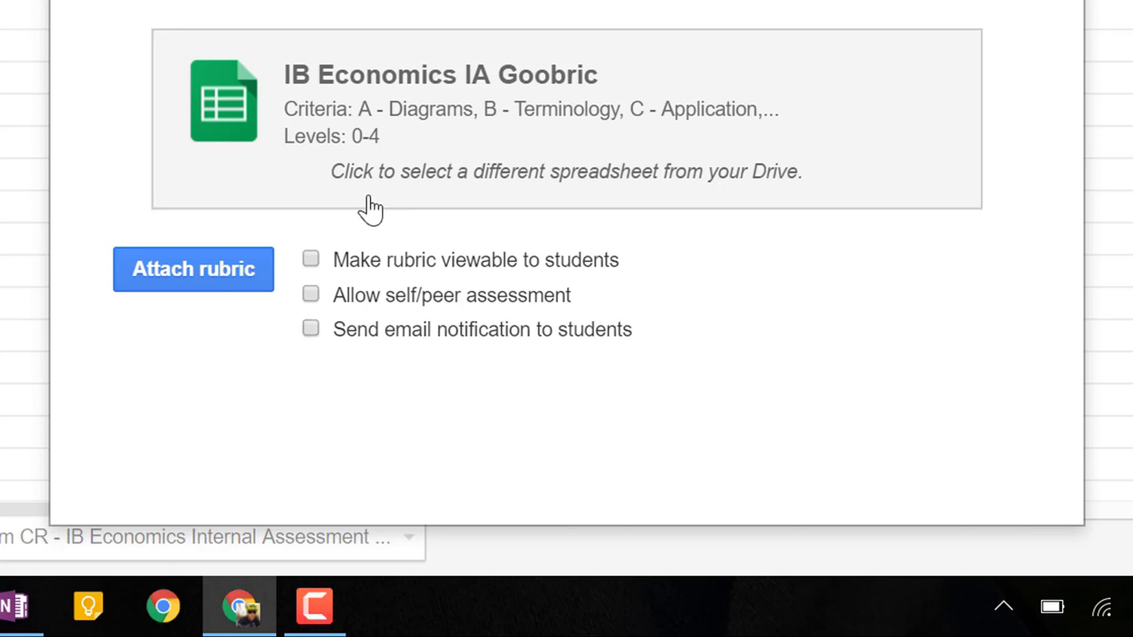
left_click(196, 265)
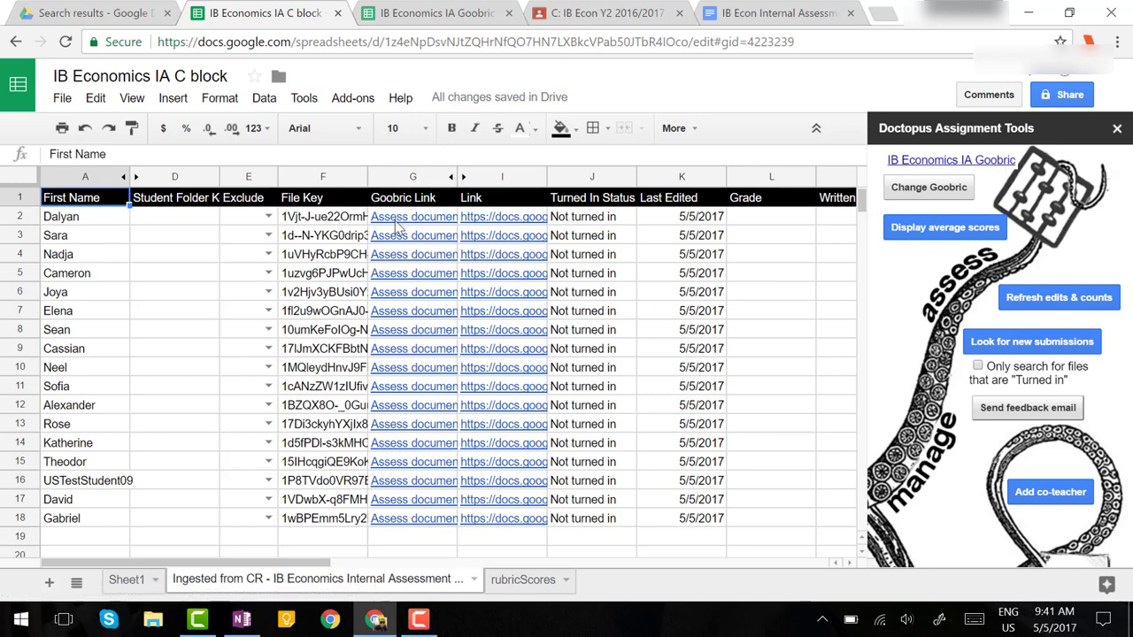
Open the first student's Goobric grading page from the Assess document link in G2
mouse_move(602, 261)
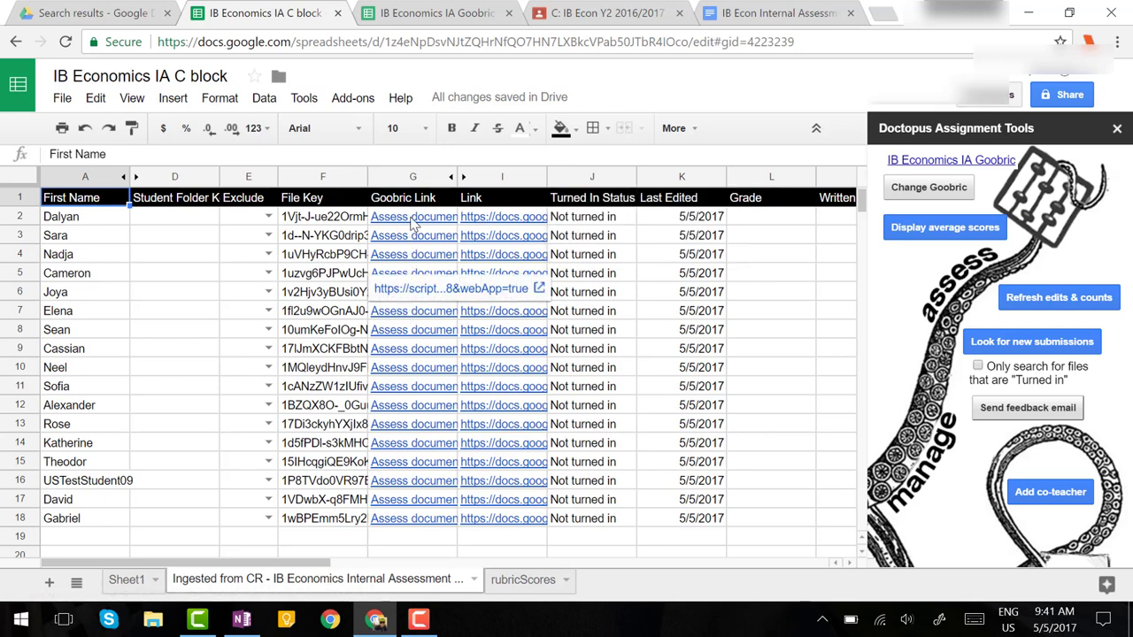
mouse_move(414, 223)
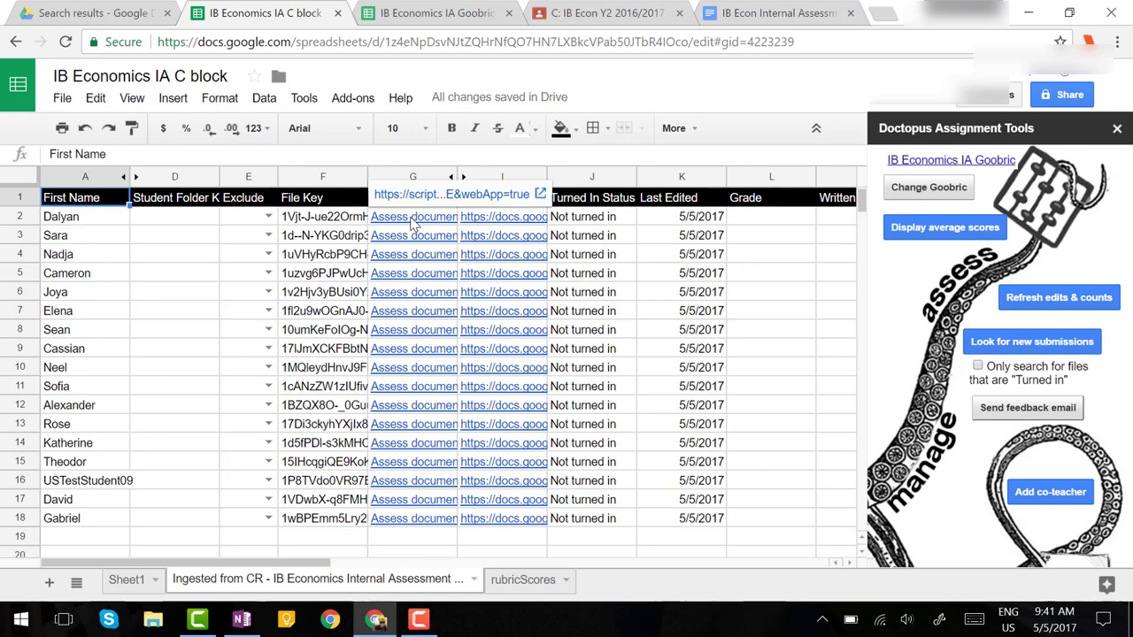
left_click(452, 194)
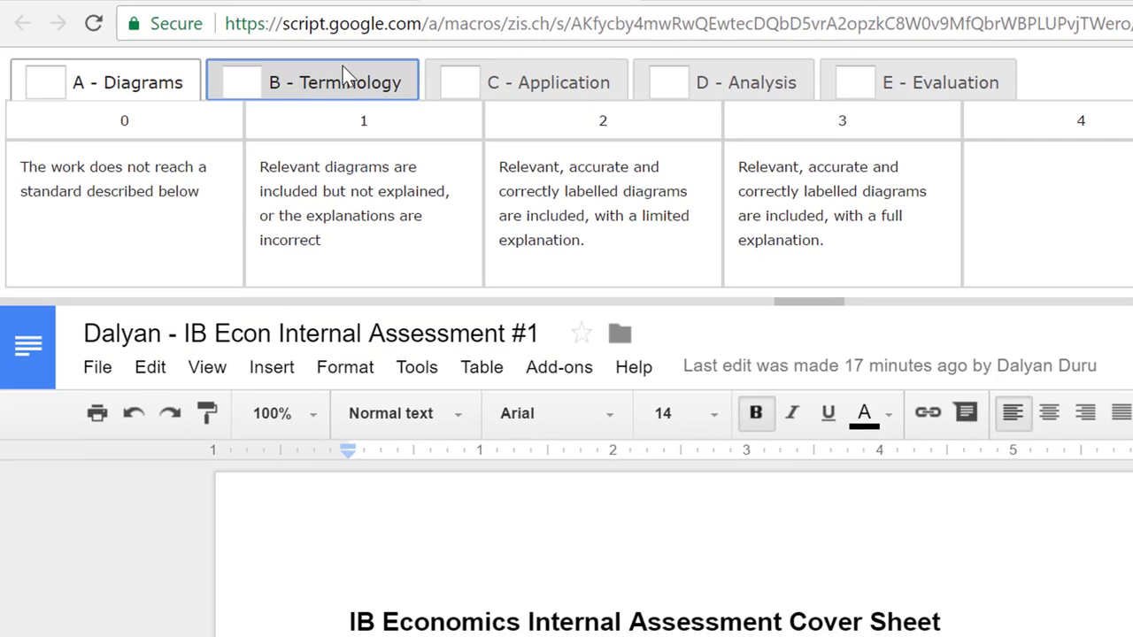
Review the Terminology, Application and Analysis rubric descriptors for the essay
left_click(342, 71)
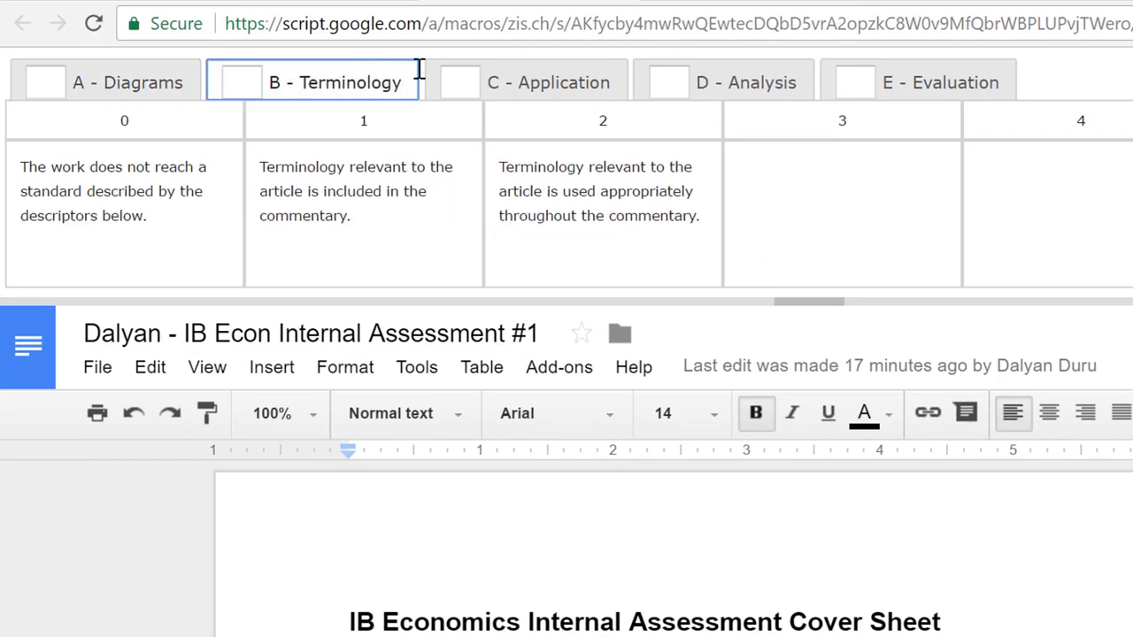
left_click(524, 84)
left_click(735, 89)
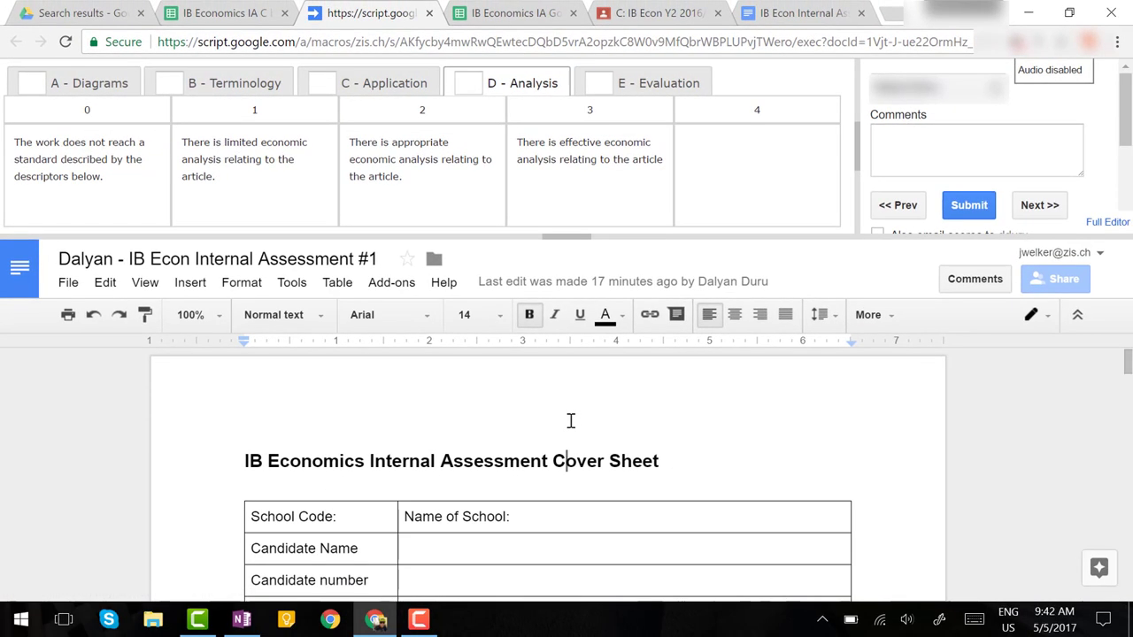
scroll(571, 420, "down", 1)
scroll(571, 420, "down", 5)
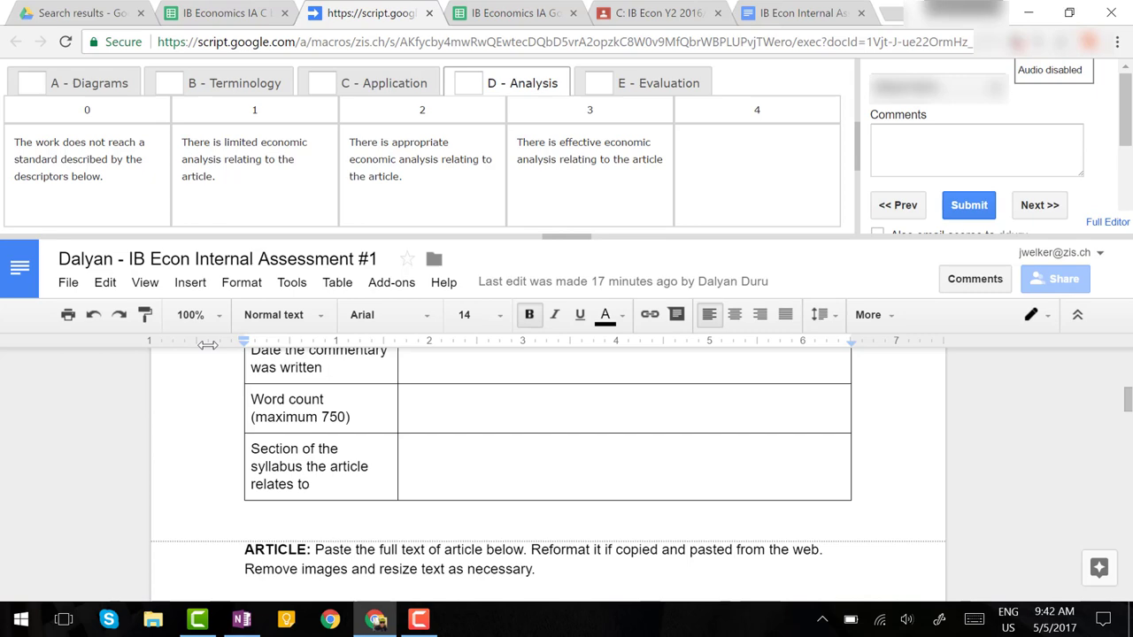
Hide the document's editing controls with full-screen view and read further down the essay
left_click(145, 283)
left_click(185, 497)
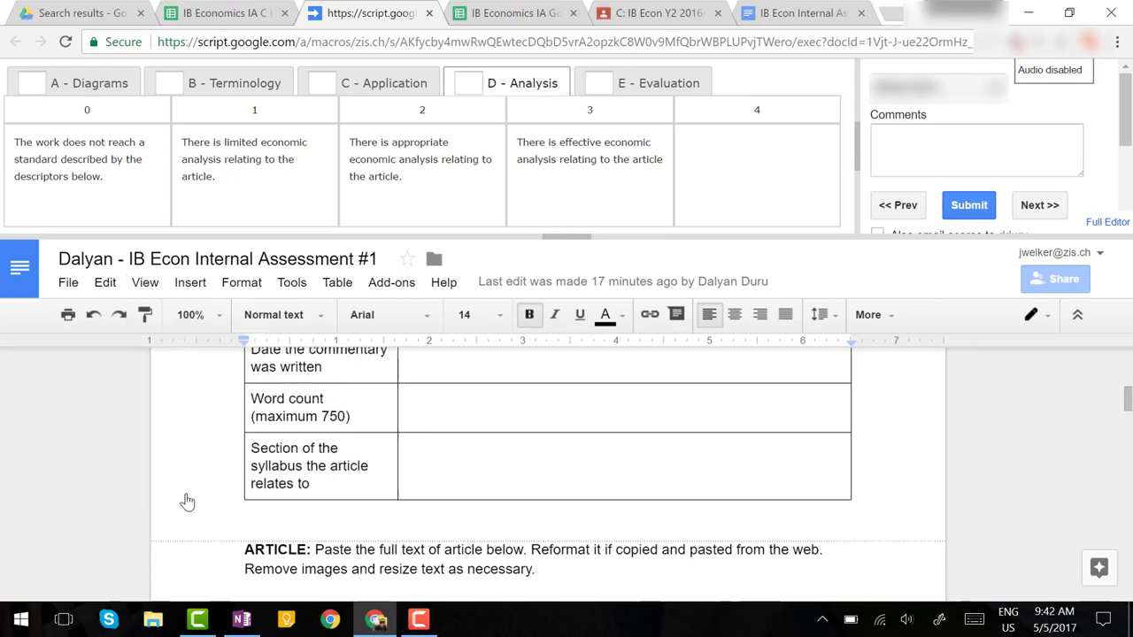
scroll(410, 494, "down", 1)
scroll(410, 495, "up", 6)
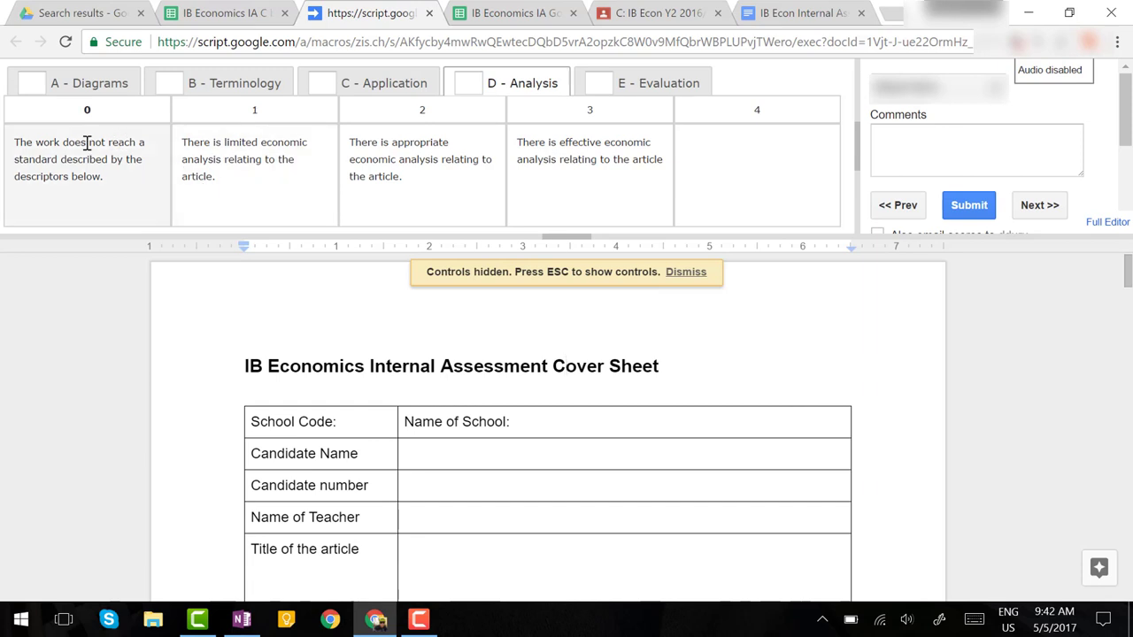
scroll(649, 366, "down", 1)
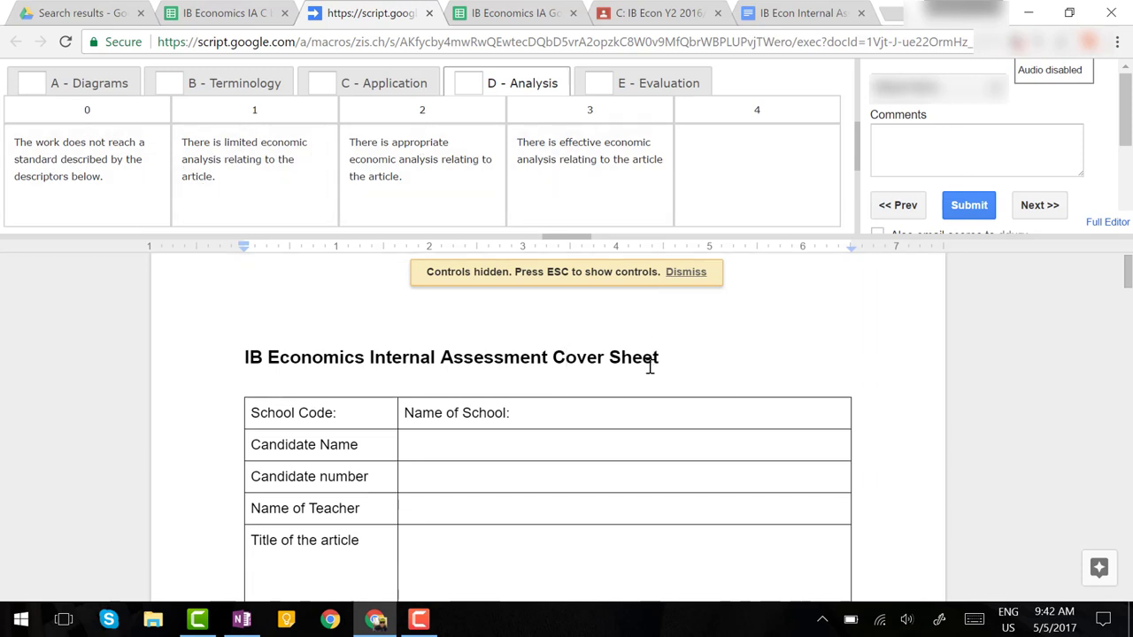
scroll(649, 365, "down", 2)
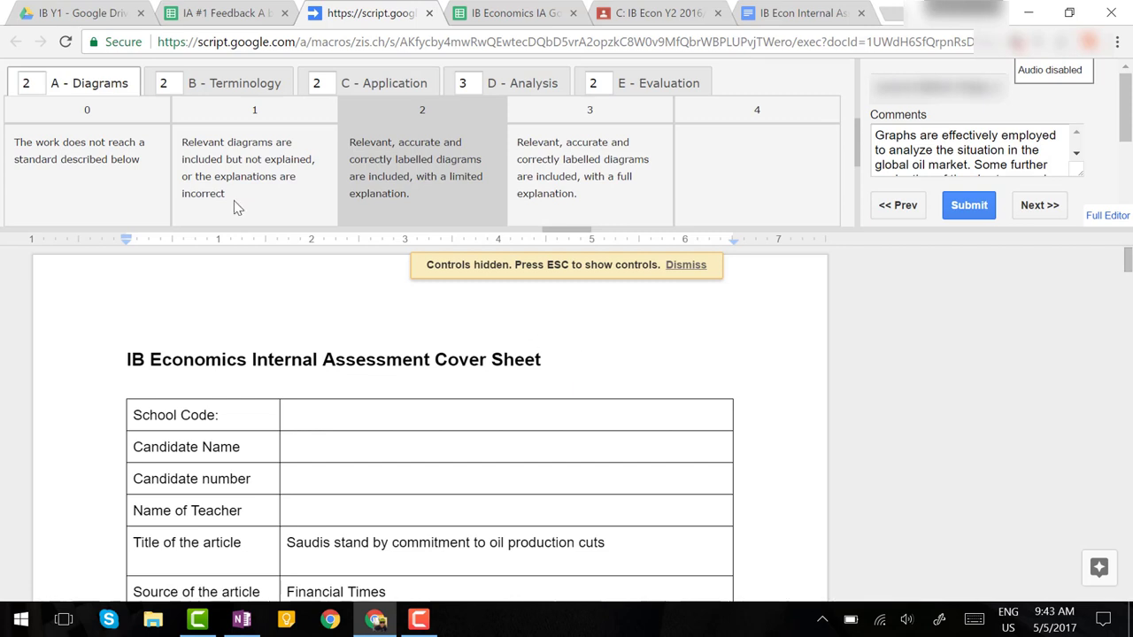
Review the Diagrams, Terminology and Application criterion descriptors
left_click(84, 80)
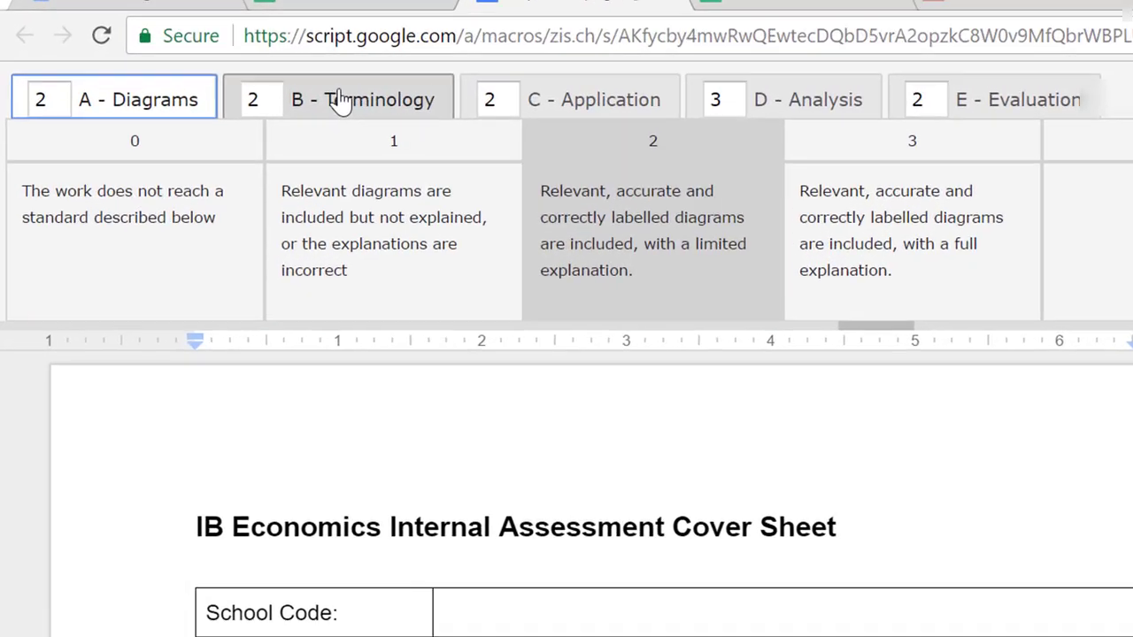
left_click(229, 83)
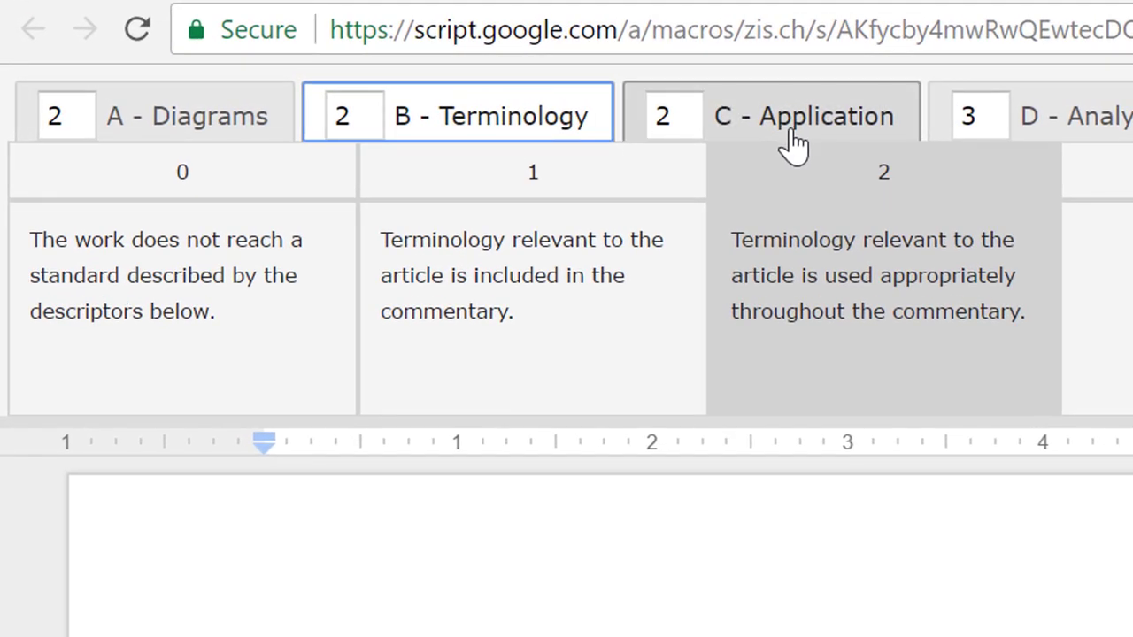
left_click(395, 88)
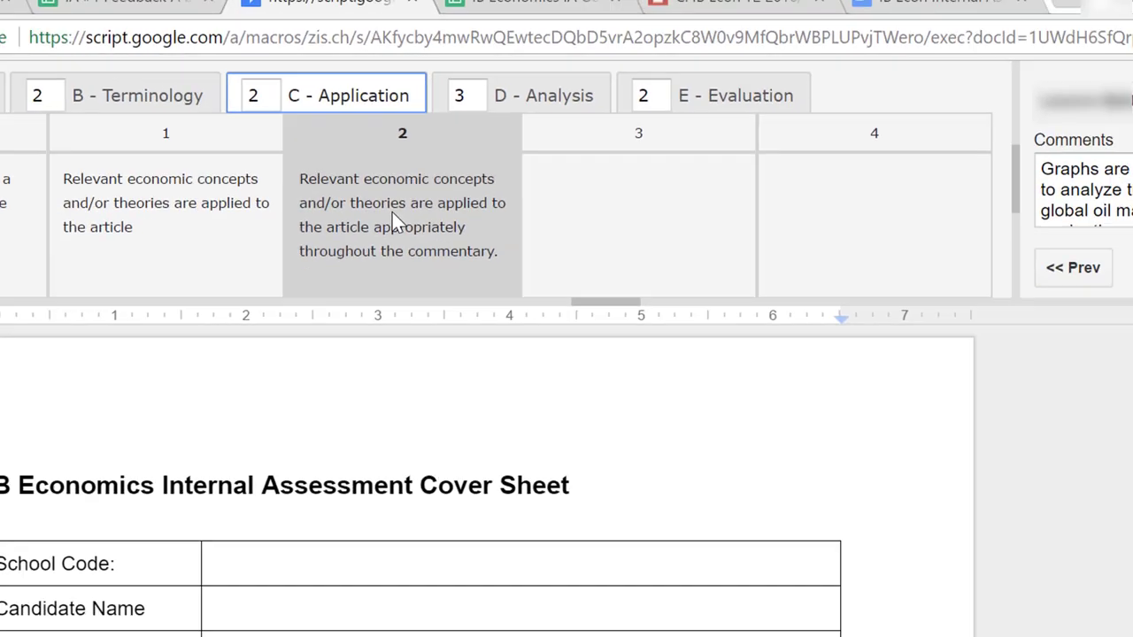
scroll(789, 542, "down", 10)
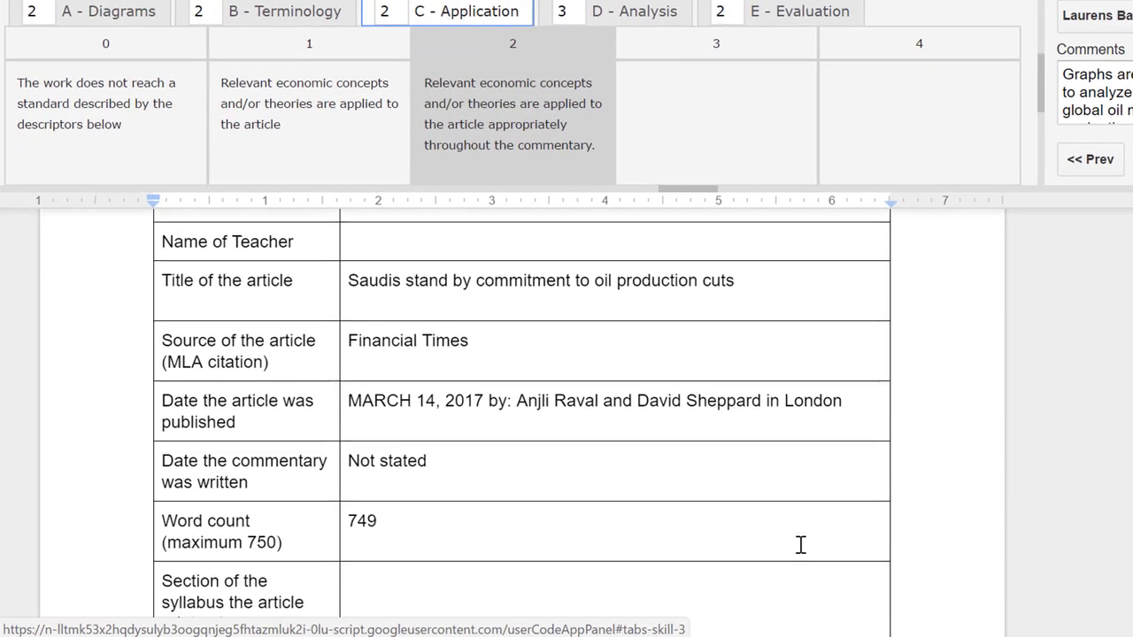
scroll(801, 545, "down", 1)
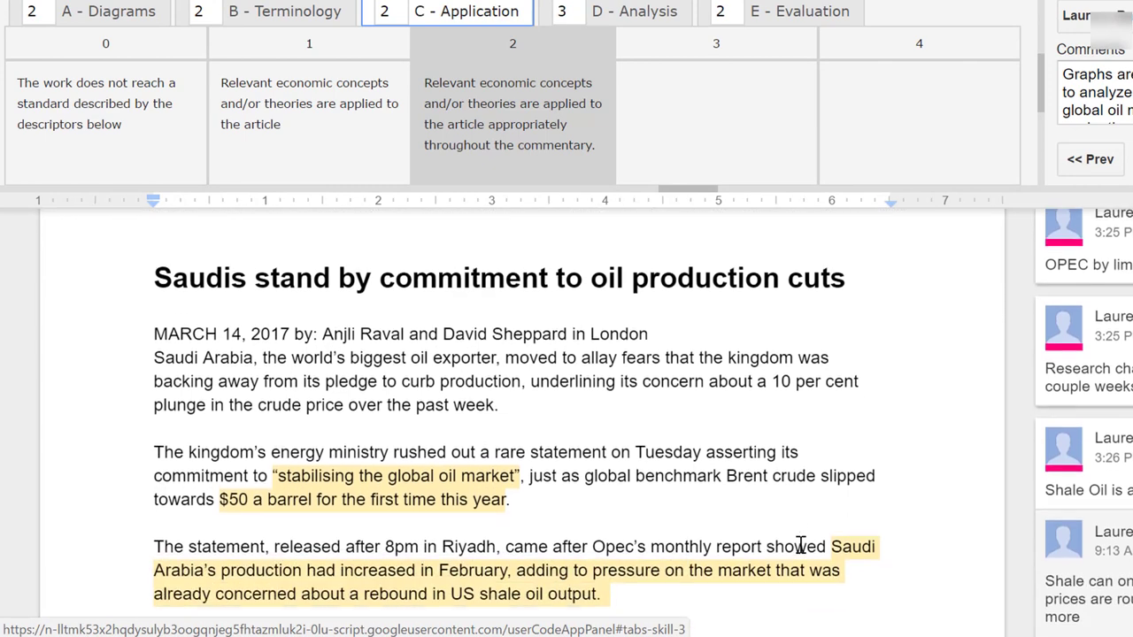
Read down to the COMMENTARY and select the phrase '12 countries who agreed'
left_click(348, 469)
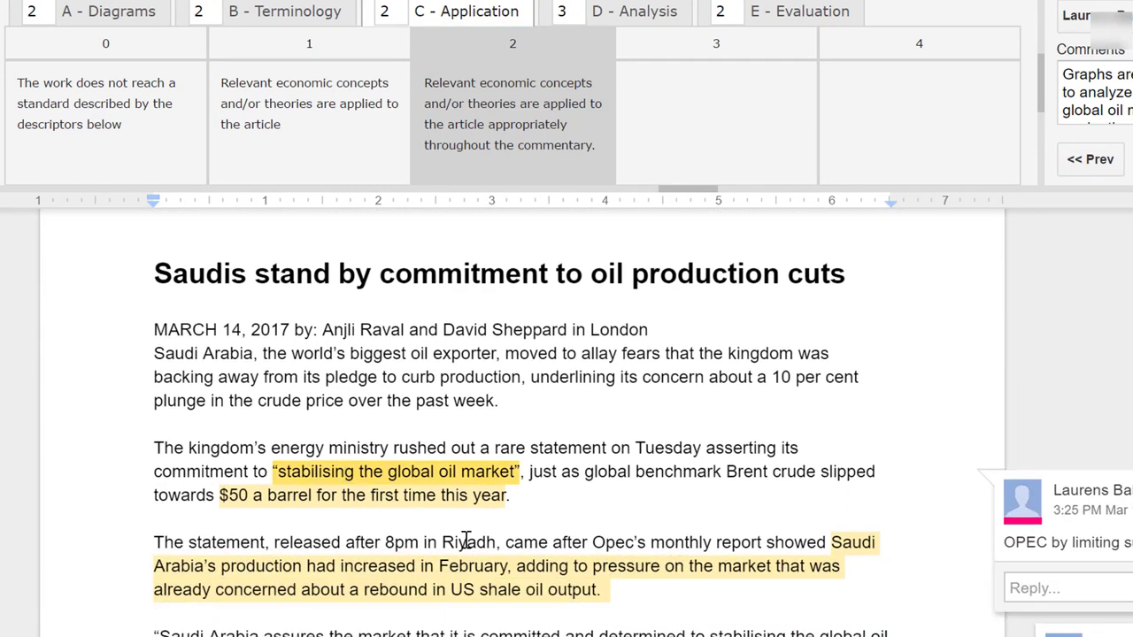
scroll(467, 538, "down", 1)
scroll(460, 523, "down", 7)
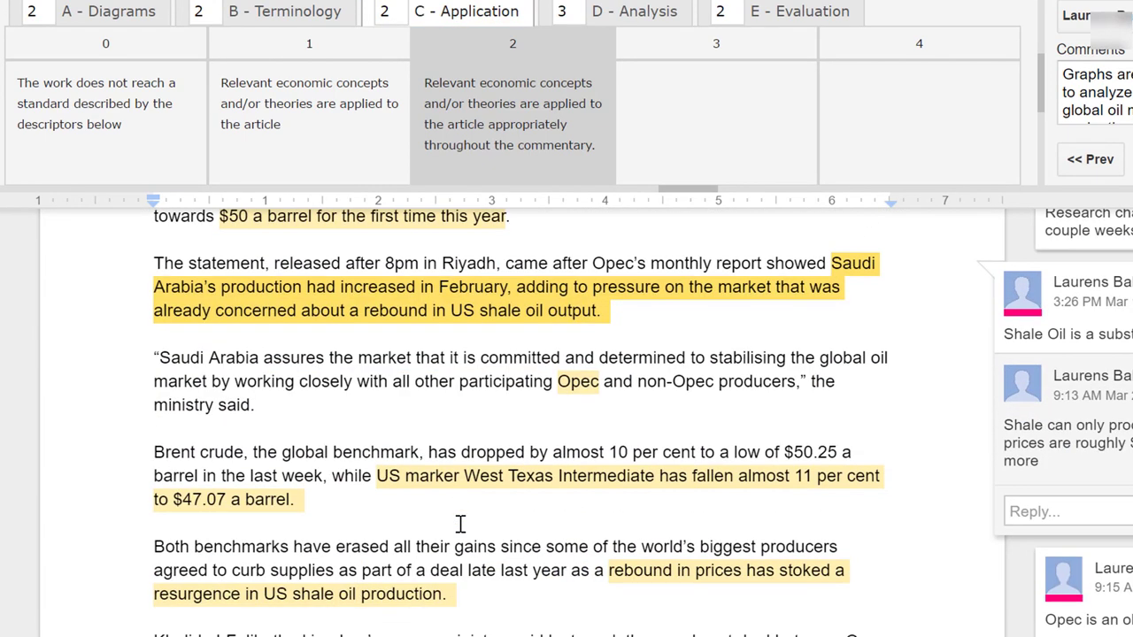
scroll(460, 524, "down", 20)
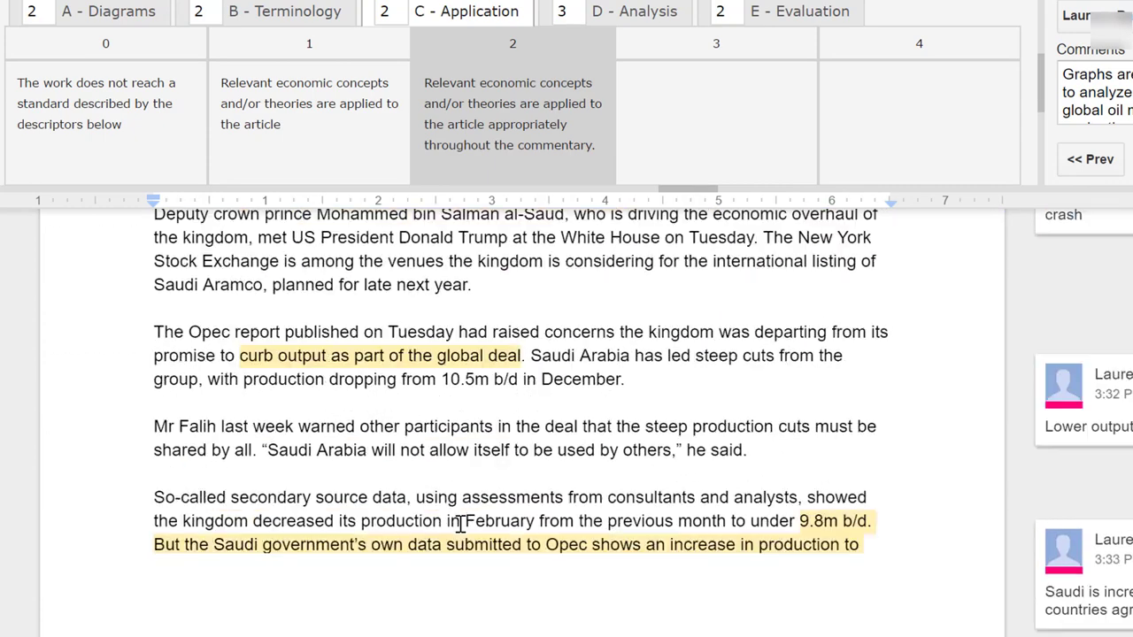
scroll(460, 524, "down", 15)
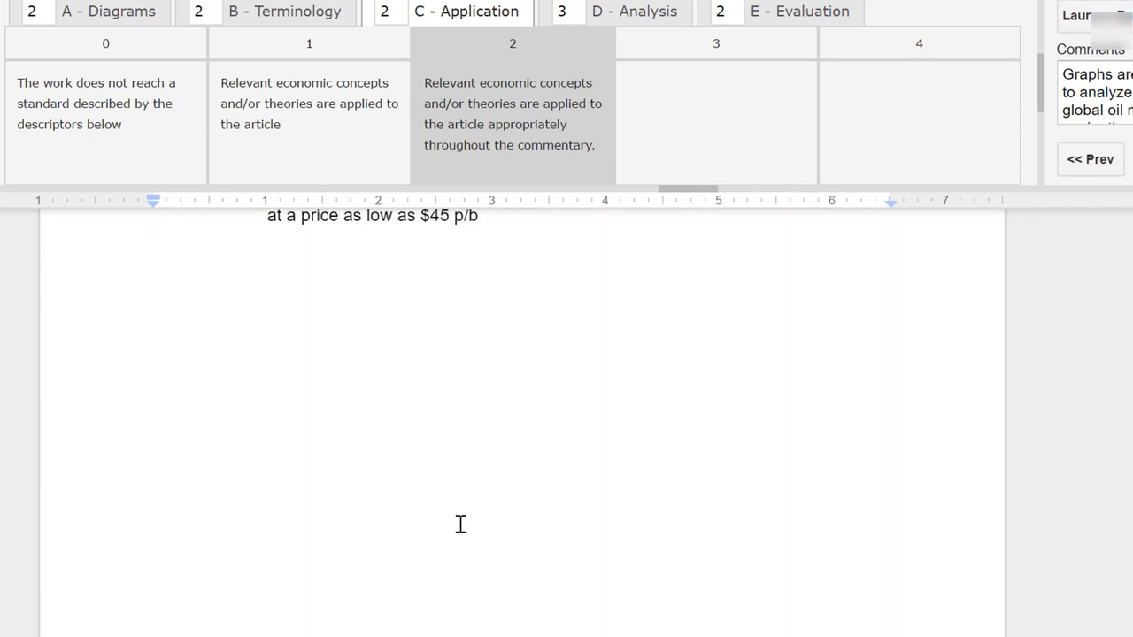
scroll(460, 526, "down", 3)
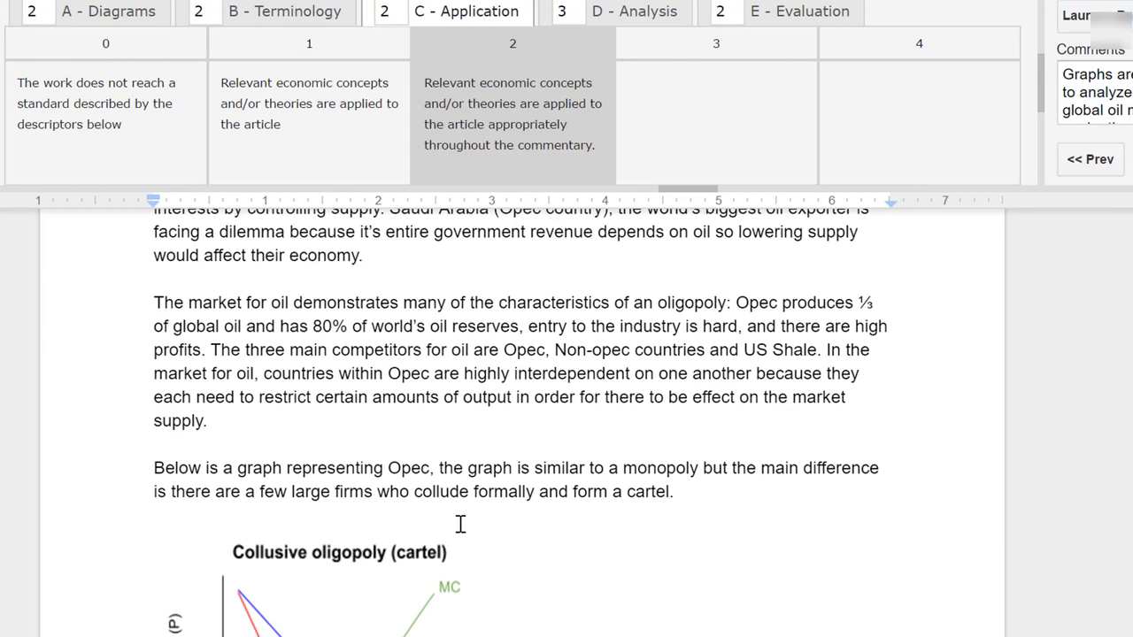
scroll(461, 526, "up", 4)
scroll(416, 460, "down", 2)
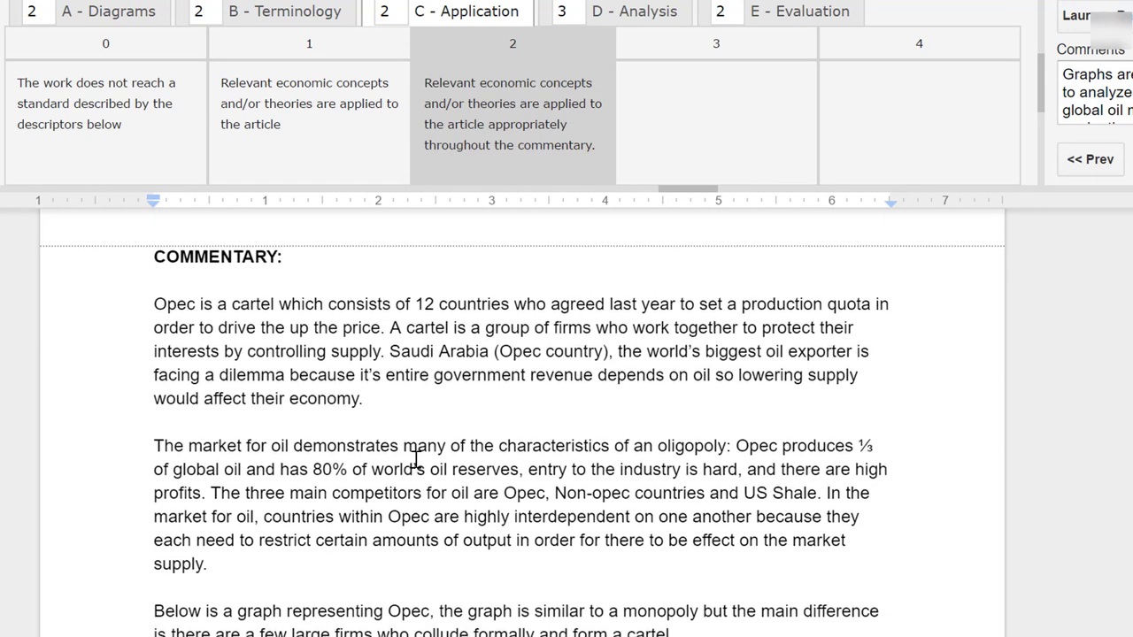
scroll(416, 460, "down", 1)
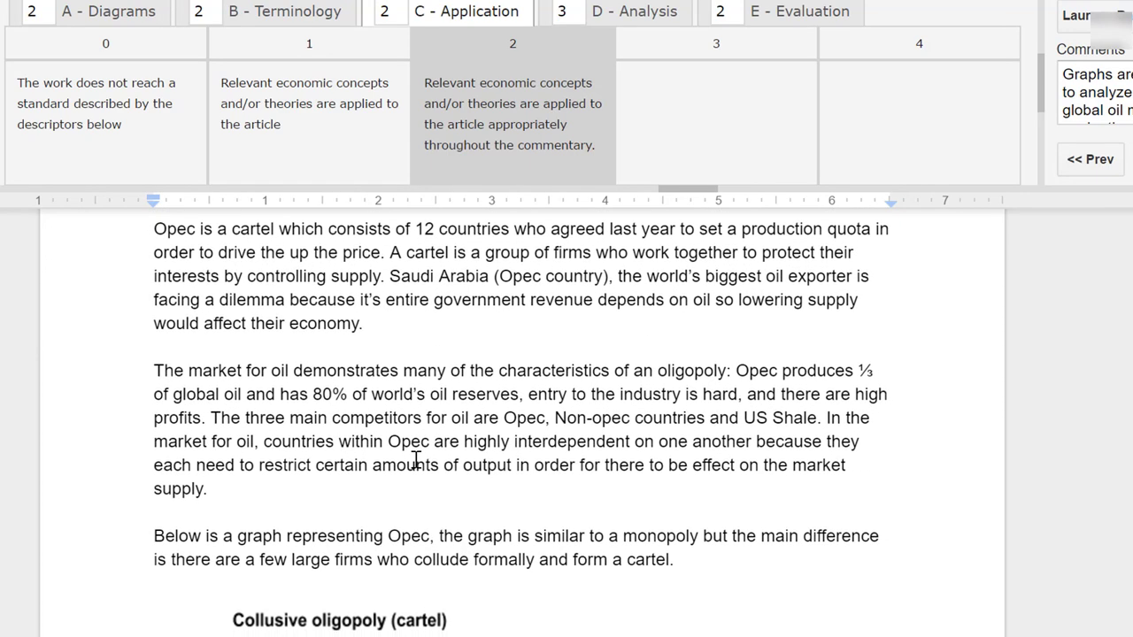
scroll(416, 462, "up", 2)
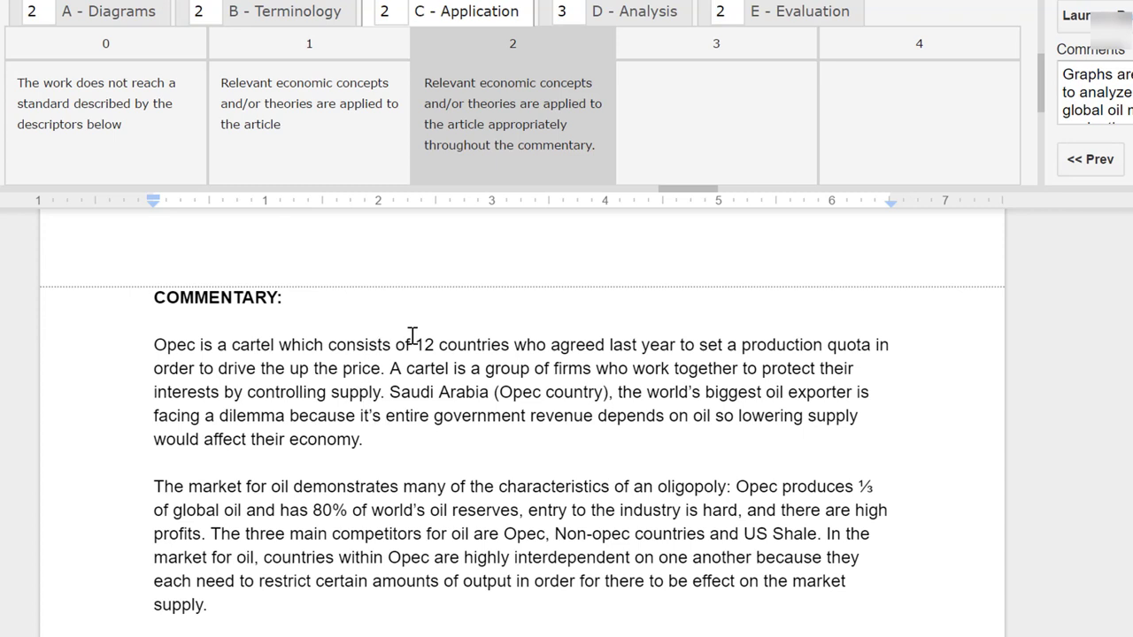
left_click_drag(415, 346, 607, 347)
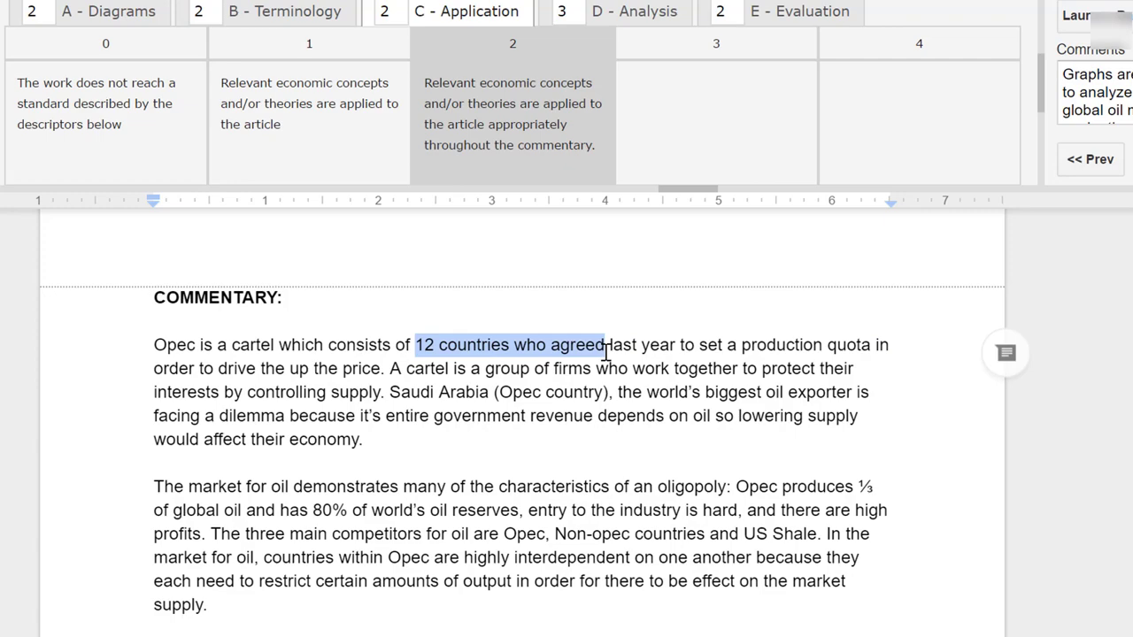
key("ctrl+alt+m")
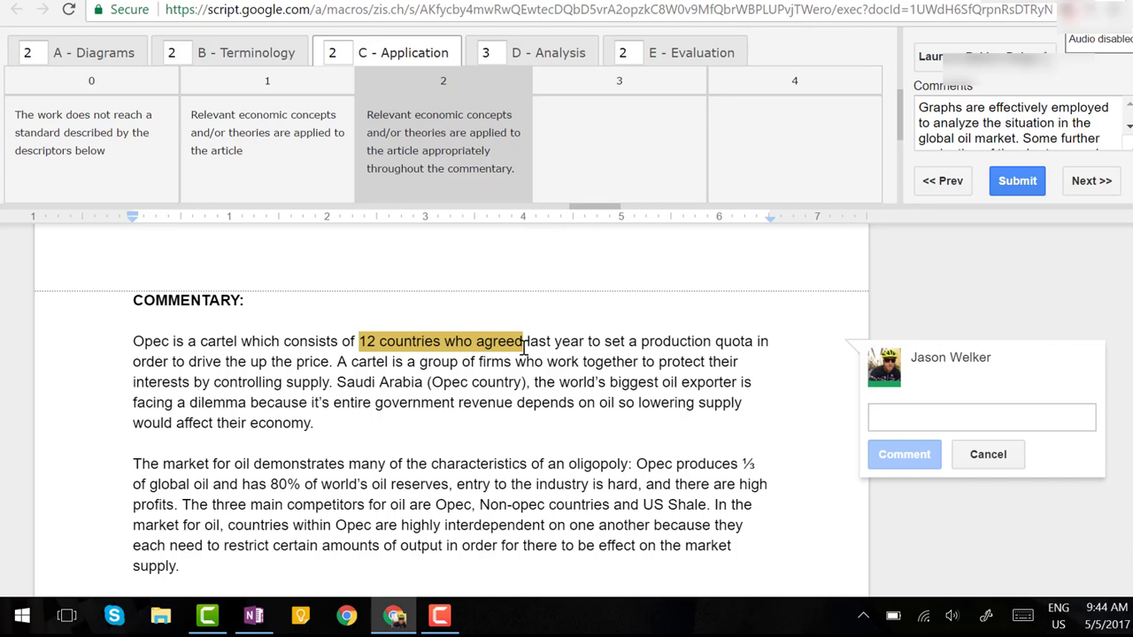
type("Good introduction...")
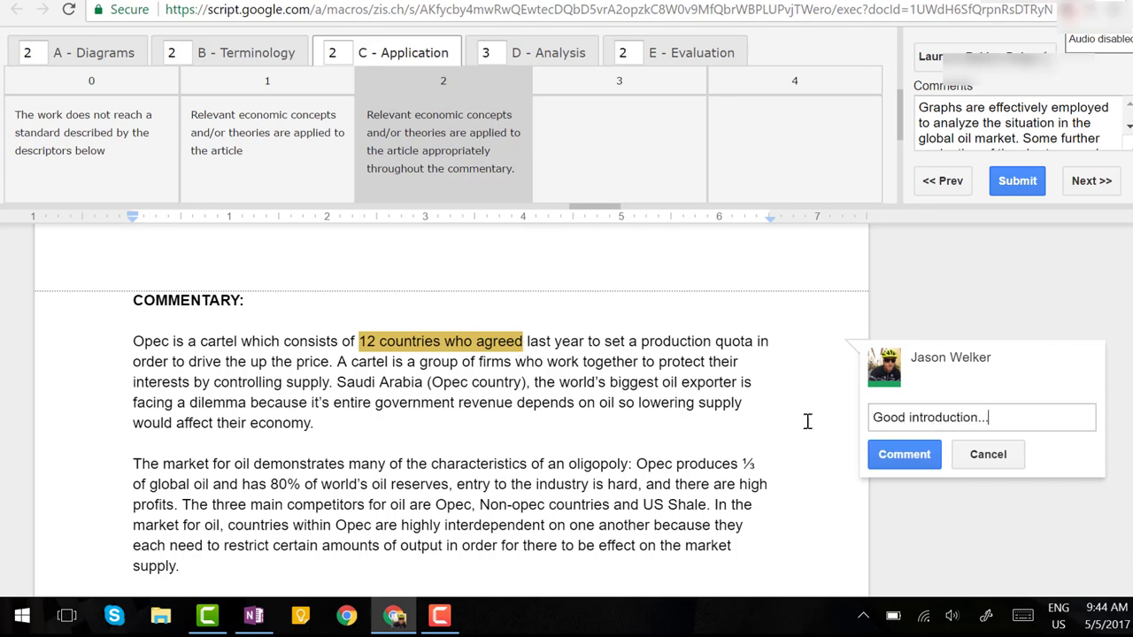
left_click(986, 455)
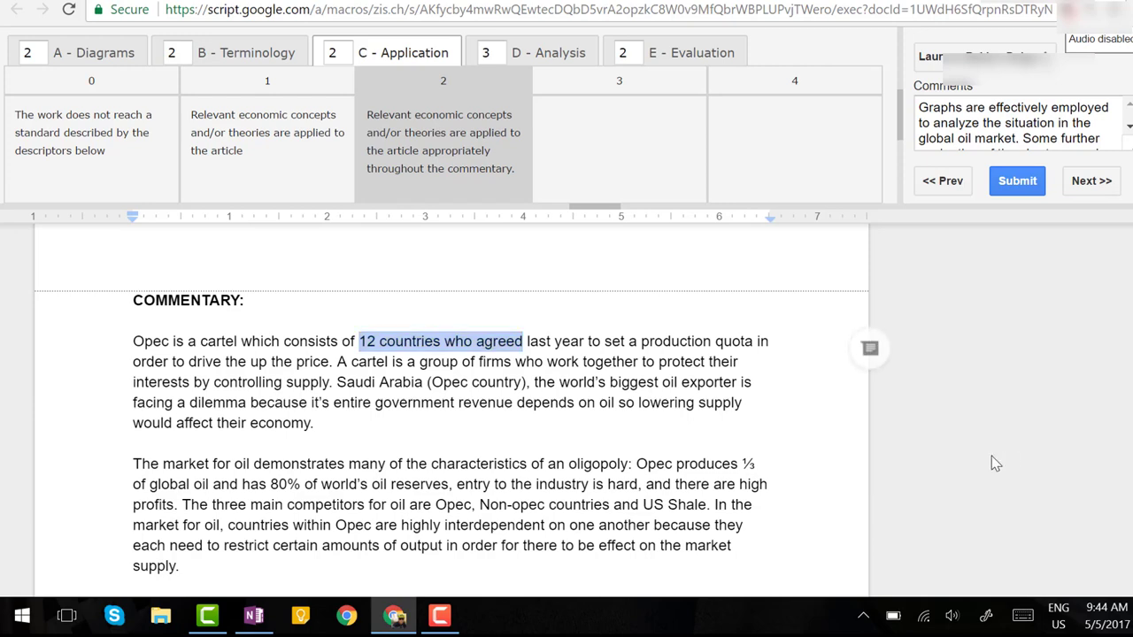
scroll(515, 459, "down", 6)
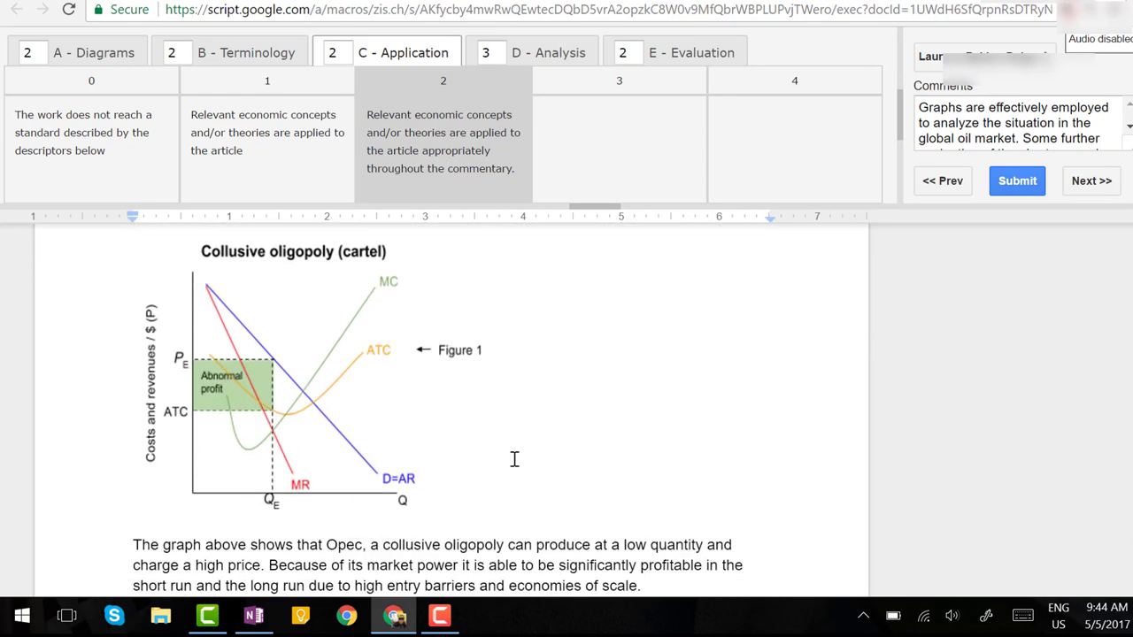
Move down the essay toward the Market for Oil graph
right_click(514, 460)
left_click(396, 571)
middle_click(501, 530)
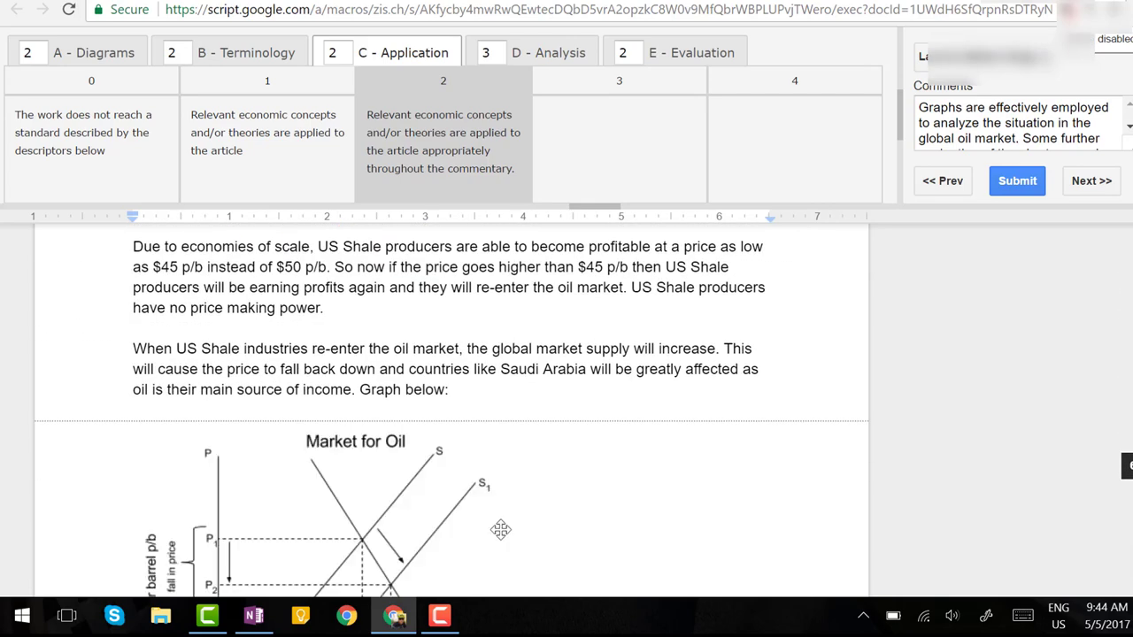
left_click(501, 529)
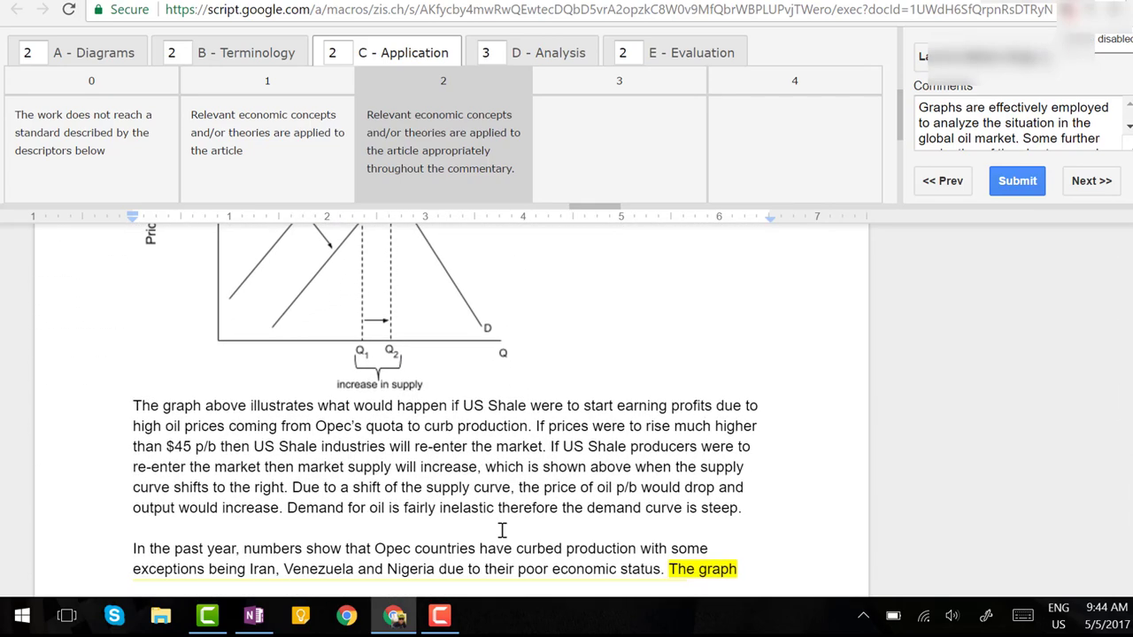
scroll(501, 529, "down", 7)
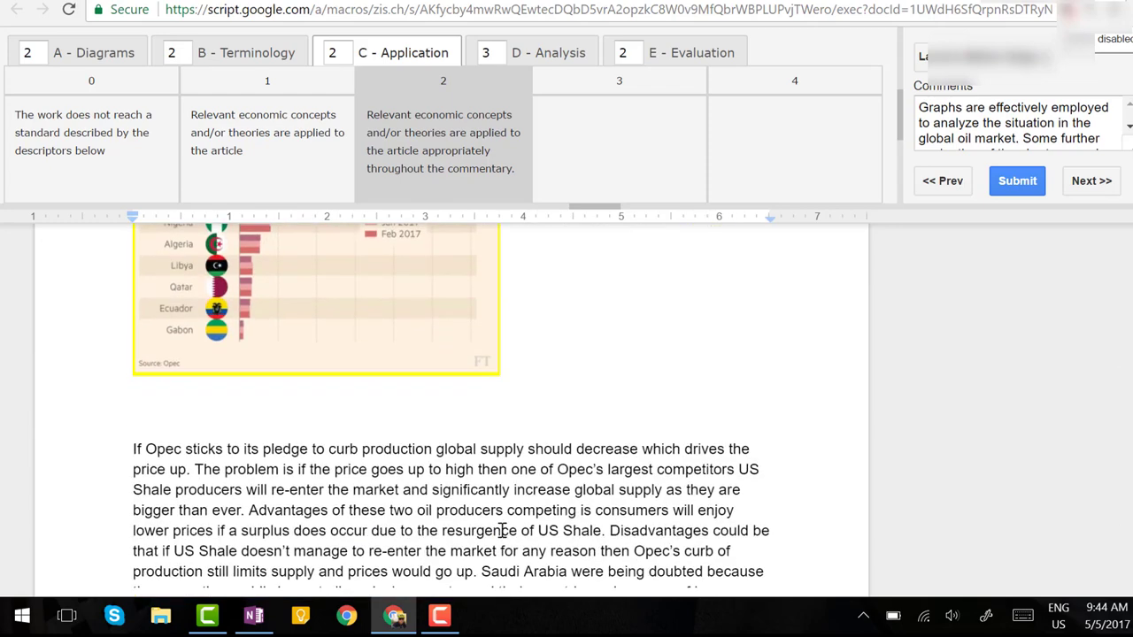
scroll(501, 530, "down", 5)
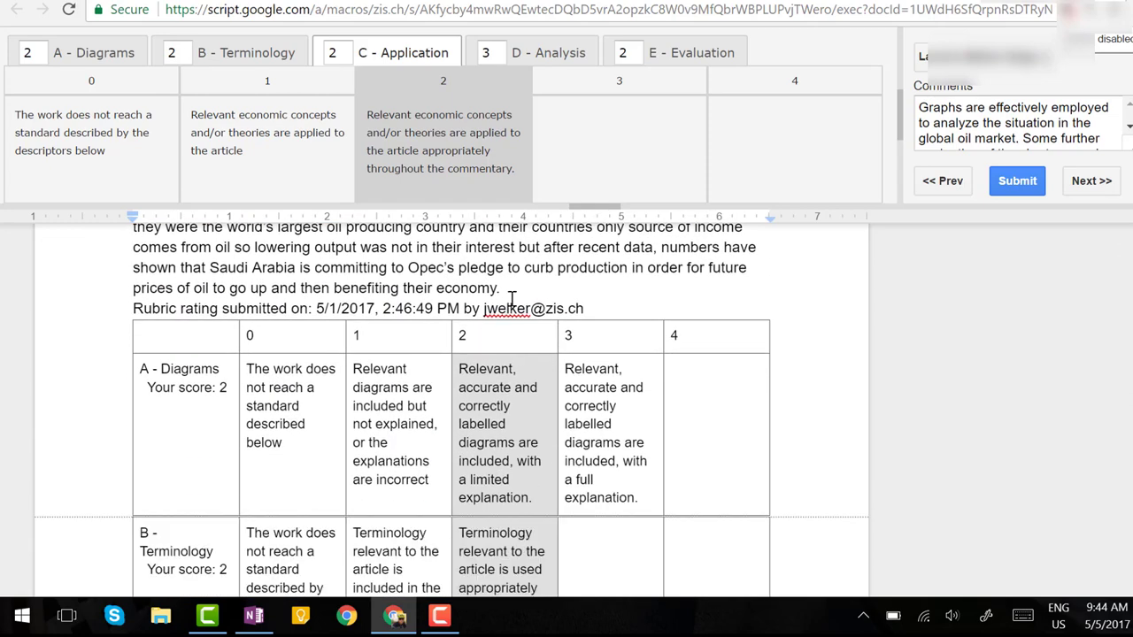
Add a blank line above the rubric table and scroll to the comments and 12/14 = 7 mark
left_click(511, 292)
key("Return")
key("Return")
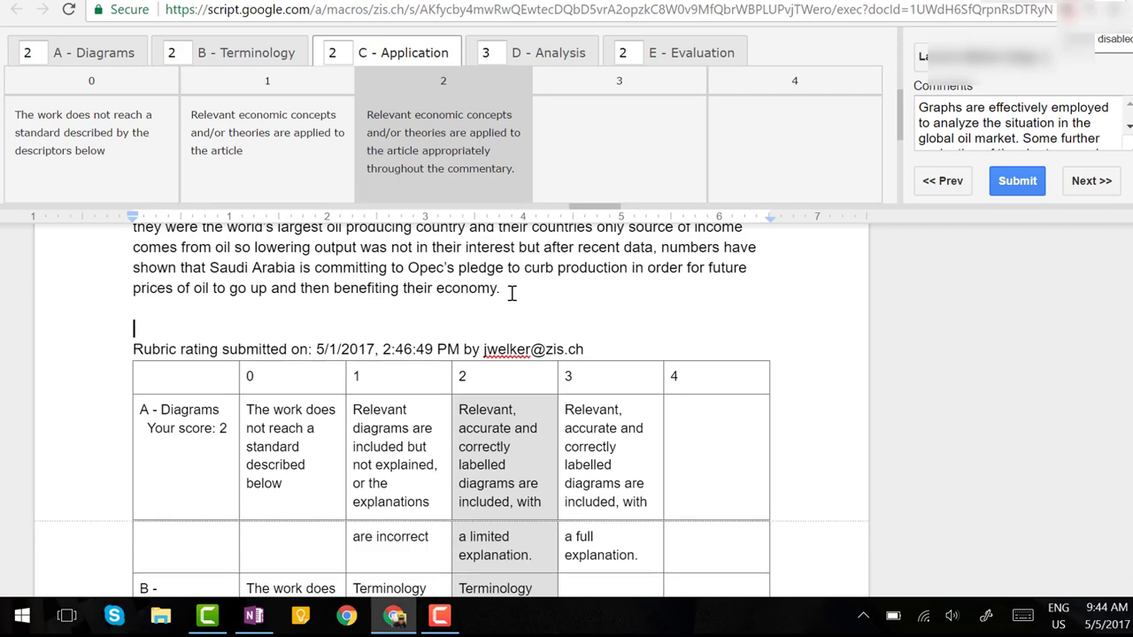
scroll(511, 293, "down", 2)
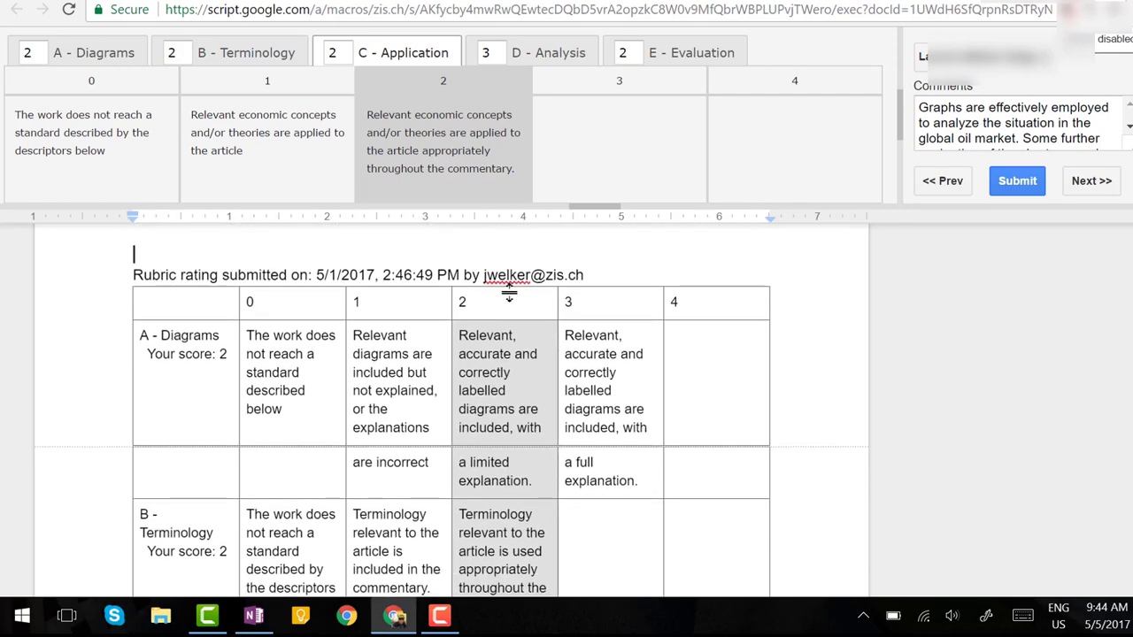
scroll(594, 367, "down", 1)
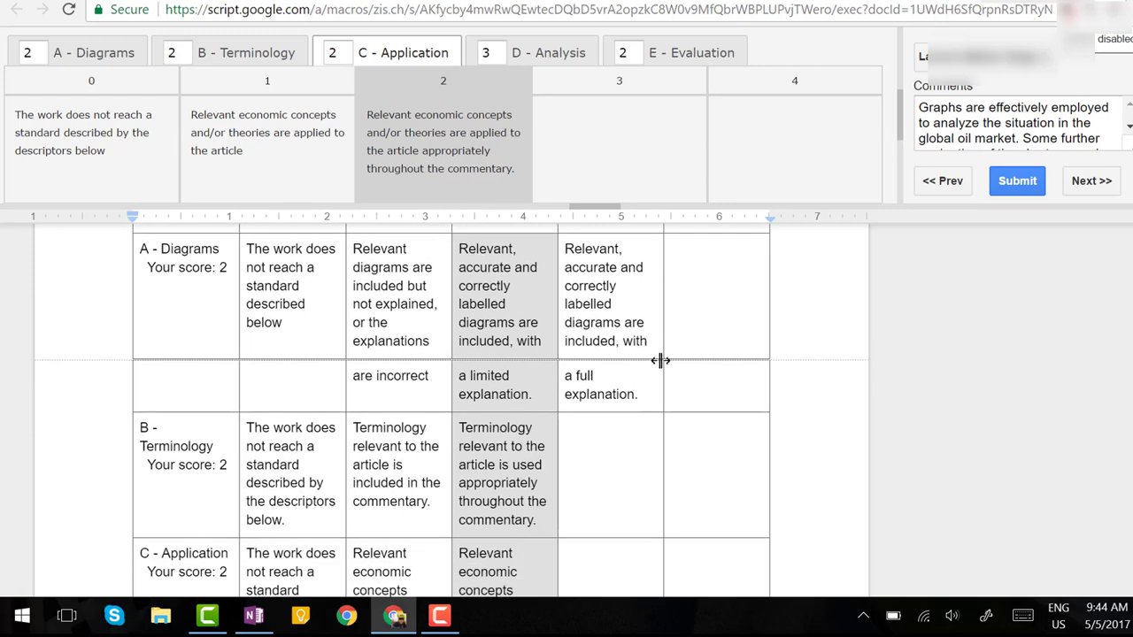
scroll(660, 360, "up", 1)
scroll(661, 360, "down", 4)
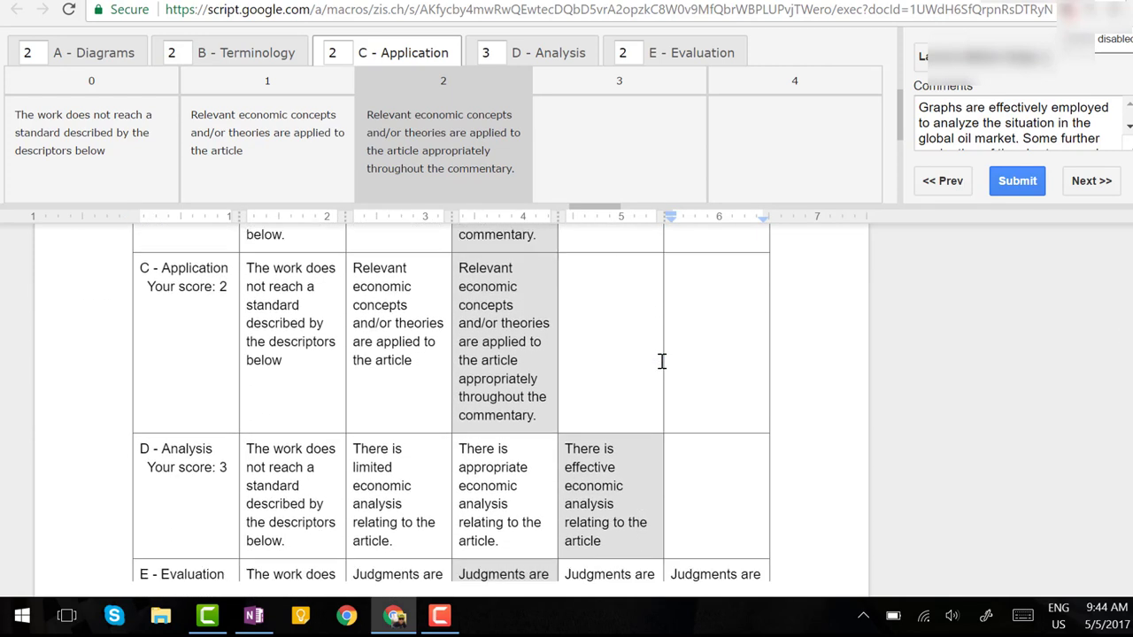
scroll(662, 360, "down", 4)
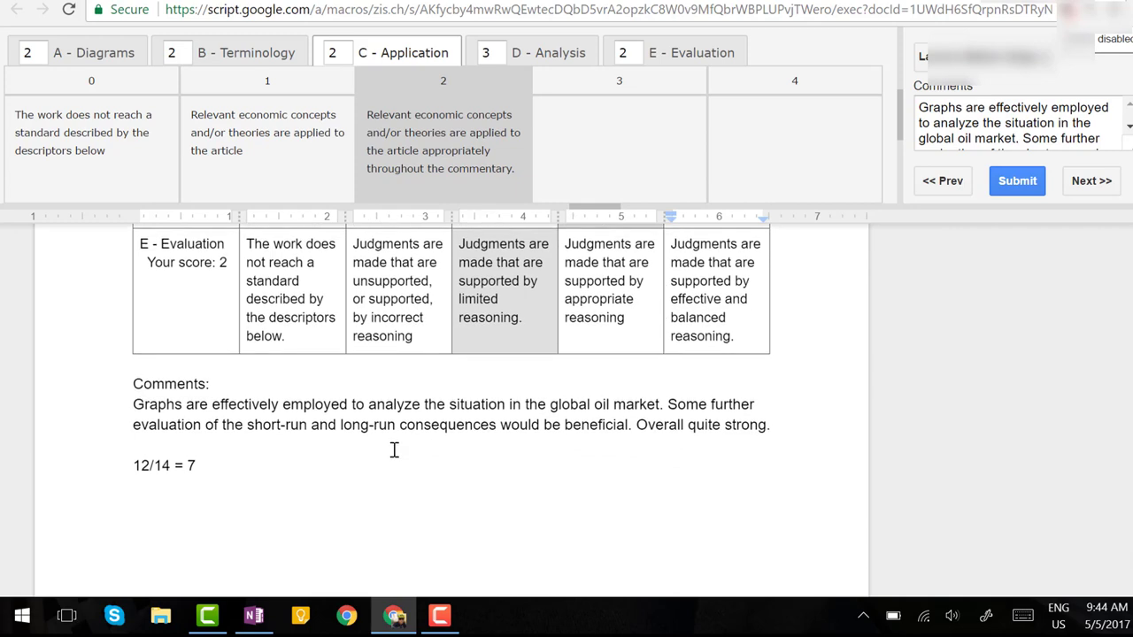
Enlarge the Comments box to read the student's feedback comment
left_click(952, 125)
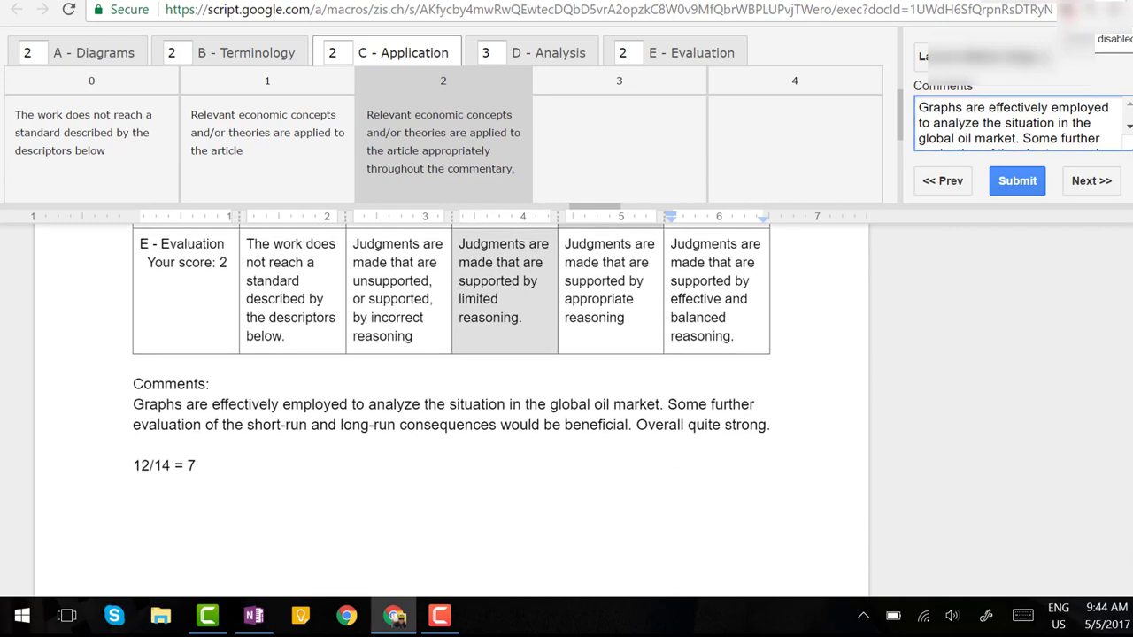
left_click_drag(1132, 159, 1092, 180)
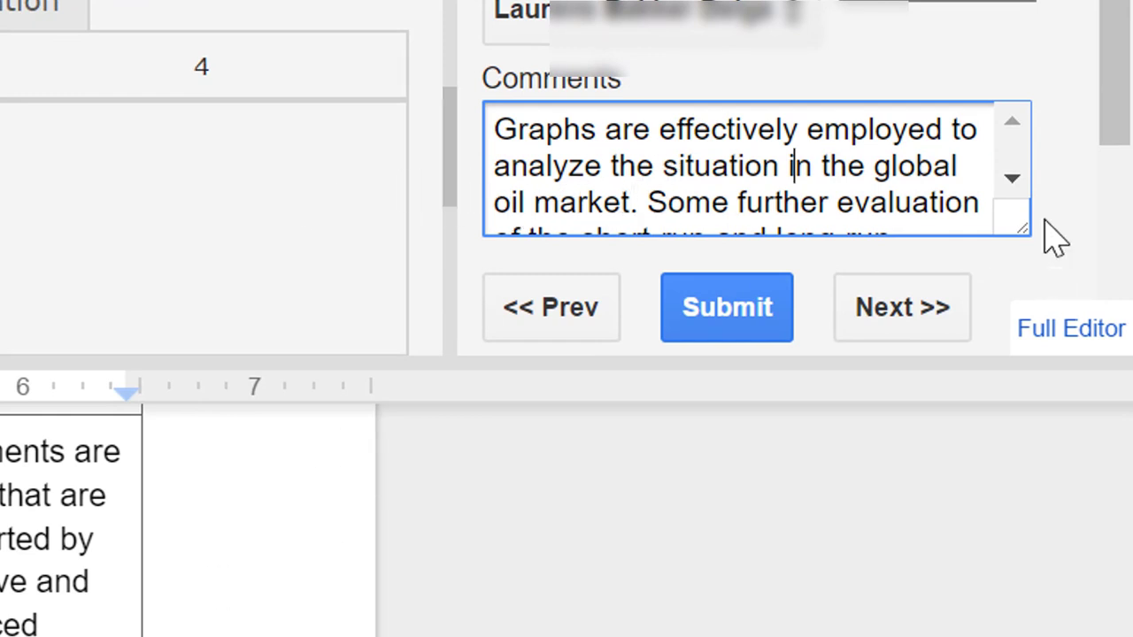
scroll(1052, 237, "down", 2)
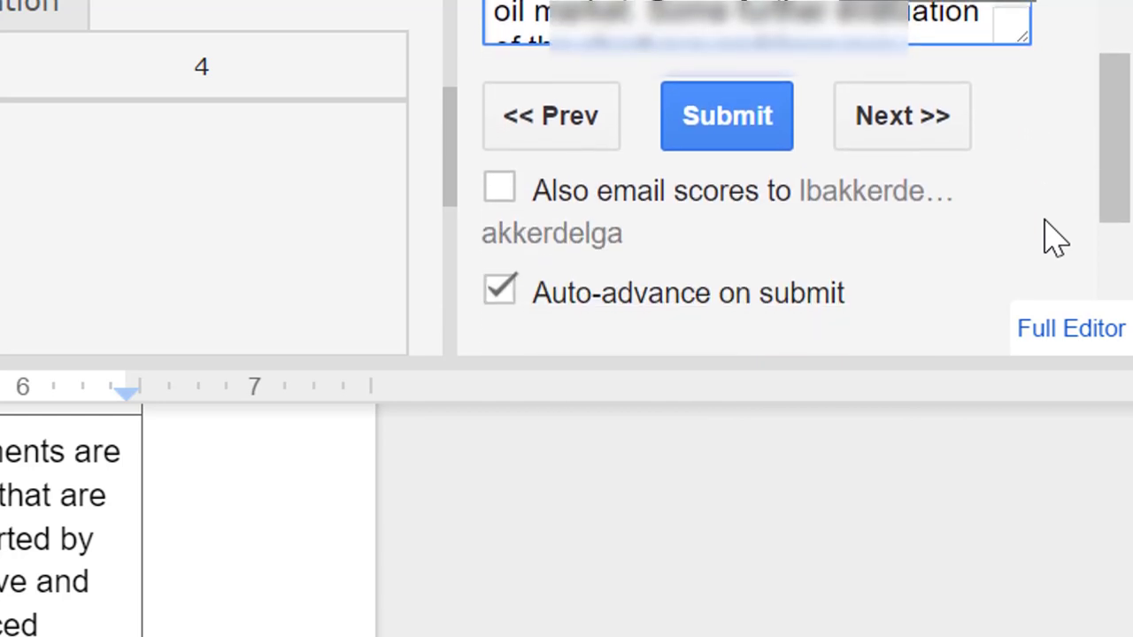
scroll(1047, 236, "down", 1)
scroll(1047, 236, "up", 1)
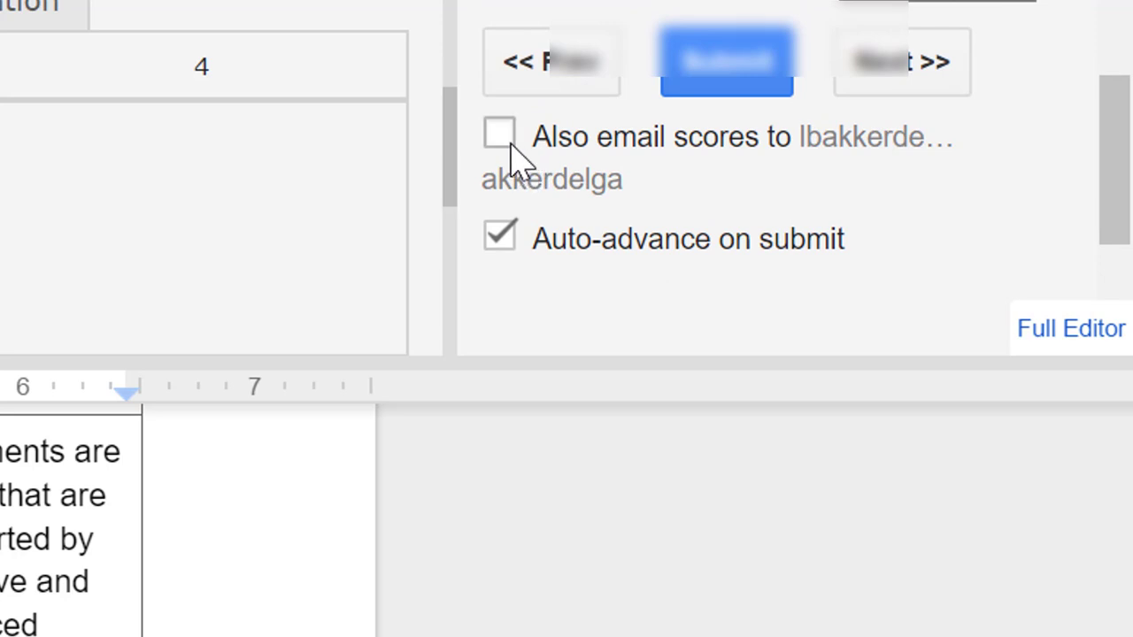
Leave 'Also email scores' unticked and advance to the next student's essay
left_click(510, 146)
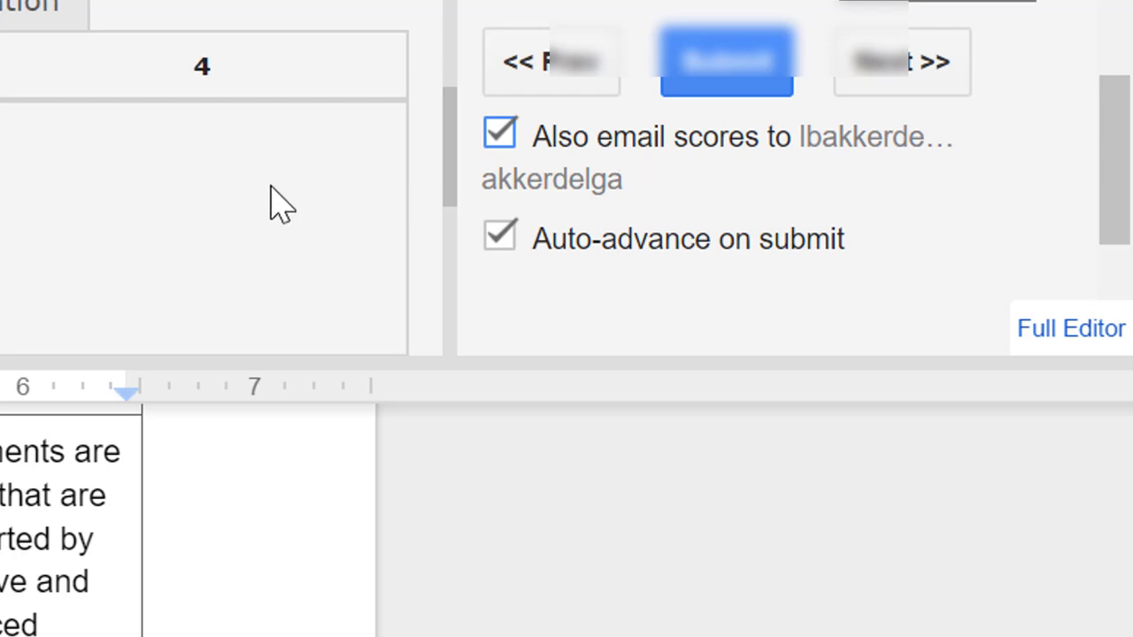
left_click(500, 135)
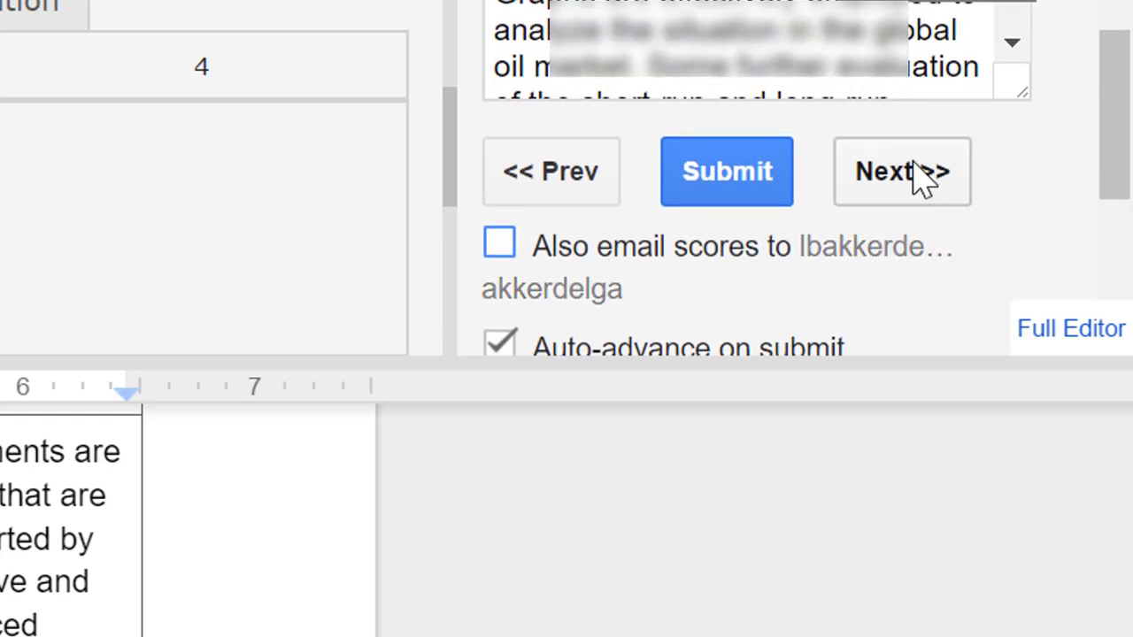
left_click(925, 129)
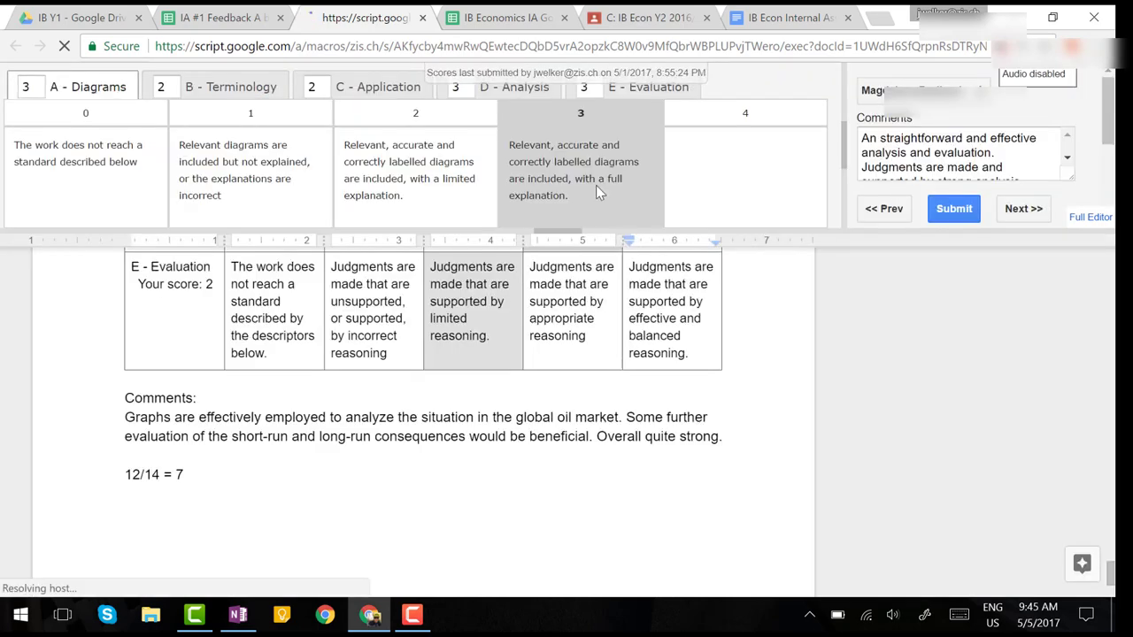
Scroll up the next essay from its rubric to the cover sheet's Candidate Name cell
scroll(620, 308, "up", 5)
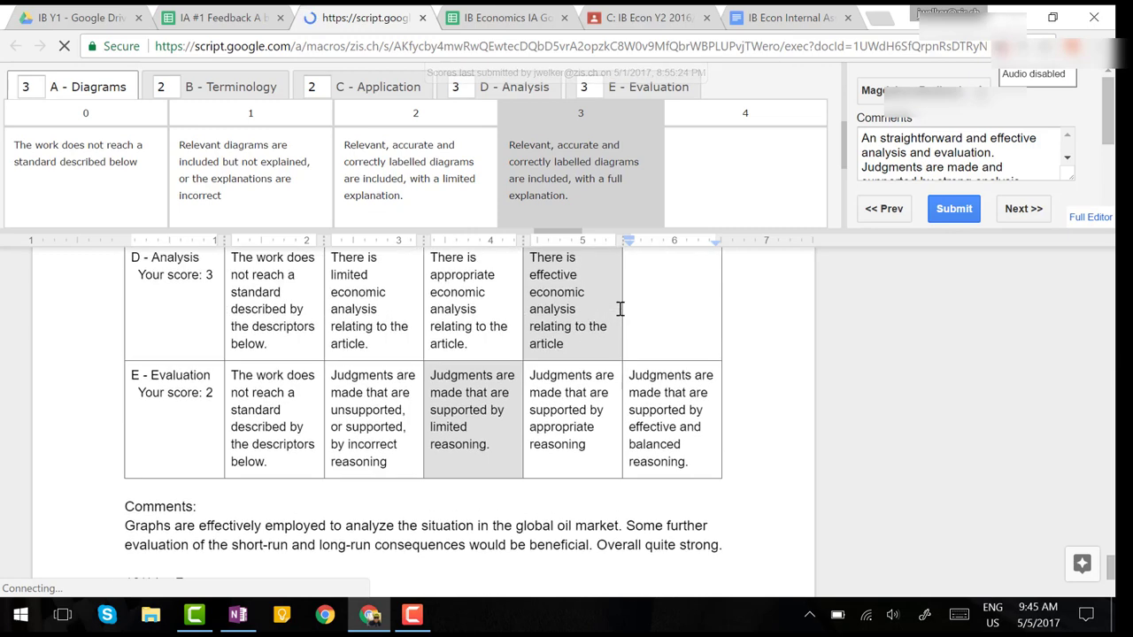
scroll(619, 308, "up", 5)
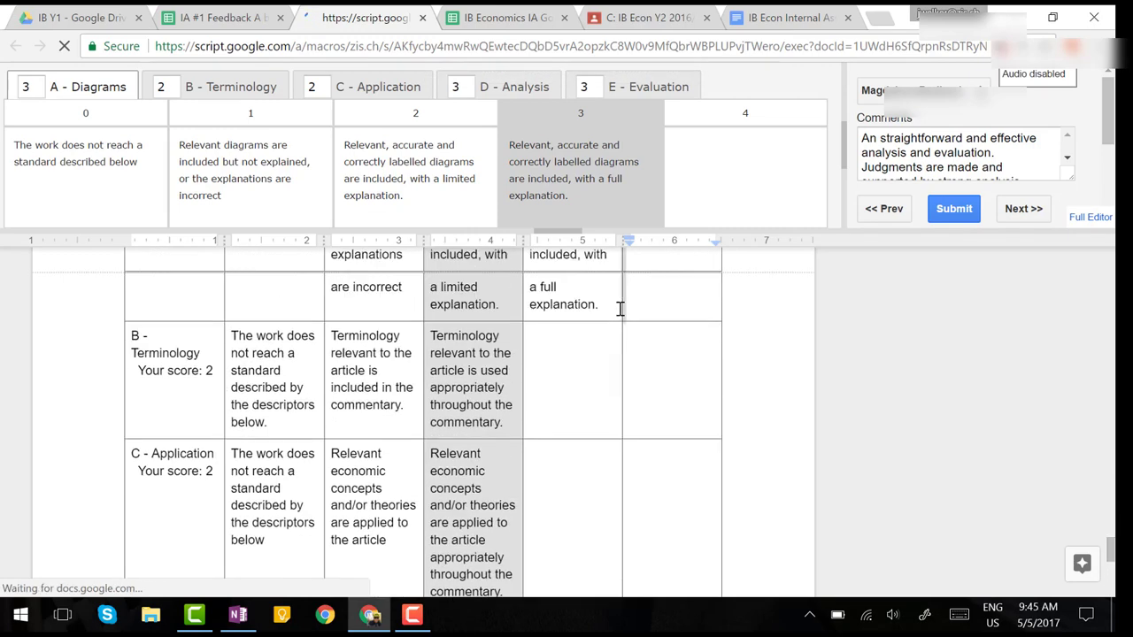
scroll(619, 308, "up", 8)
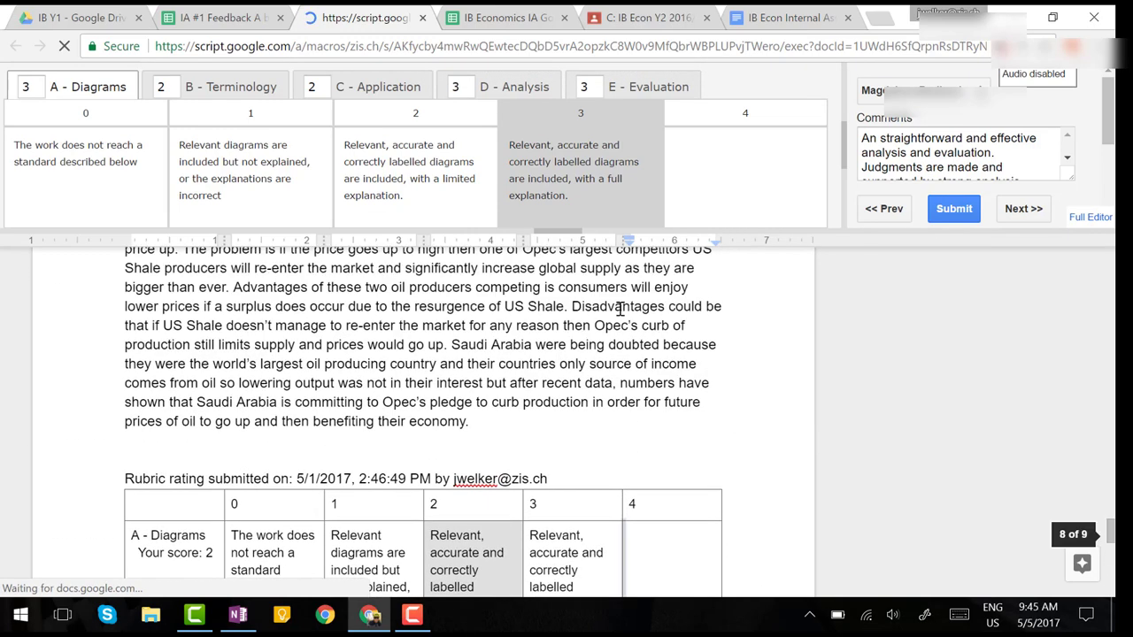
scroll(620, 308, "up", 2)
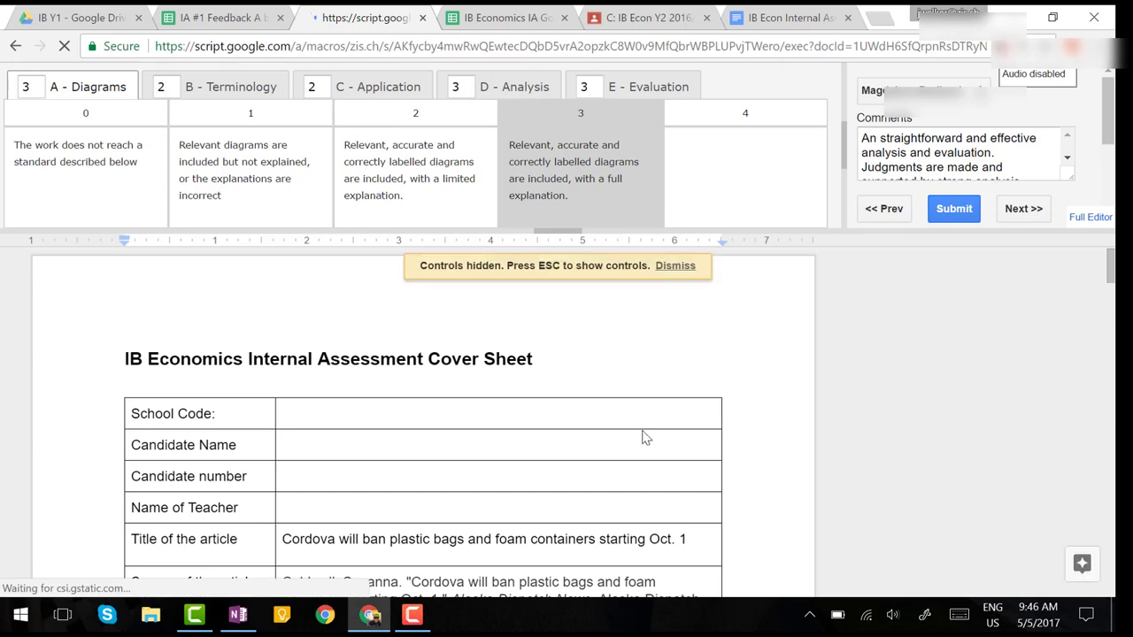
right_click(637, 433)
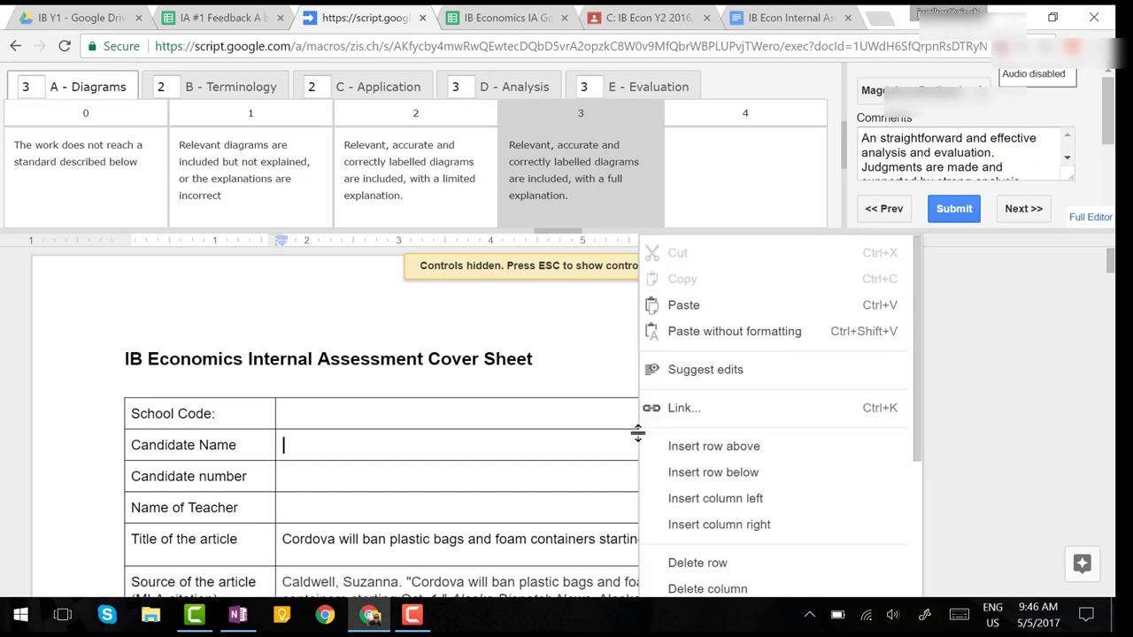
left_click(531, 335)
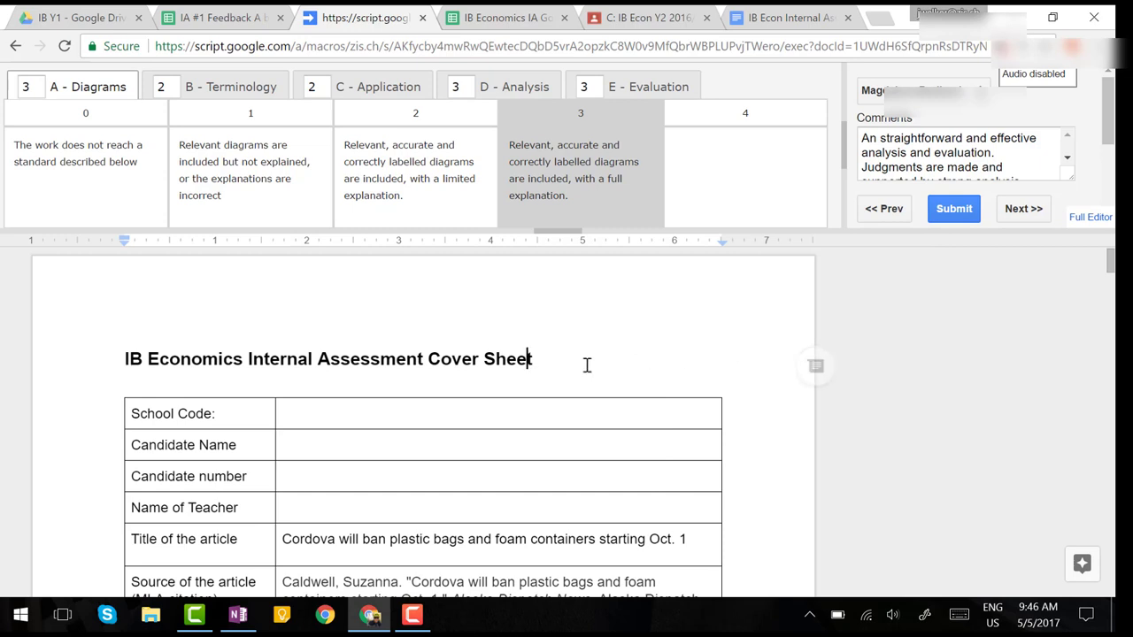
Switch to the Google Classroom Internal Assessment #1 - Microeconomics page
scroll(586, 366, "down", 1)
scroll(587, 365, "down", 2)
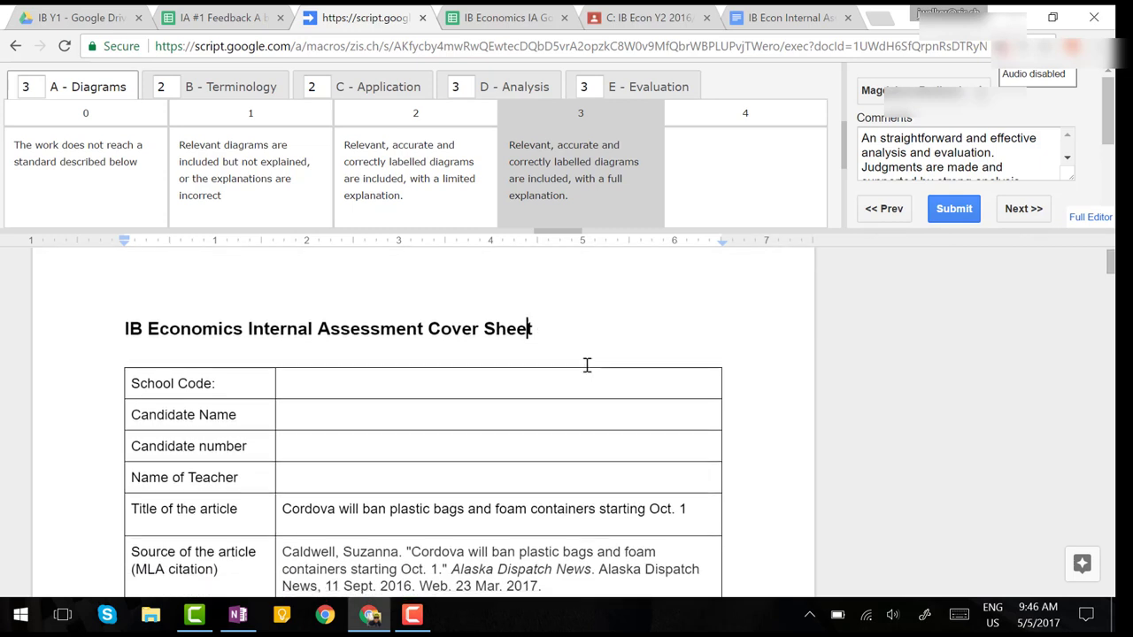
key("ctrl+Tab")
key("ctrl+Tab")
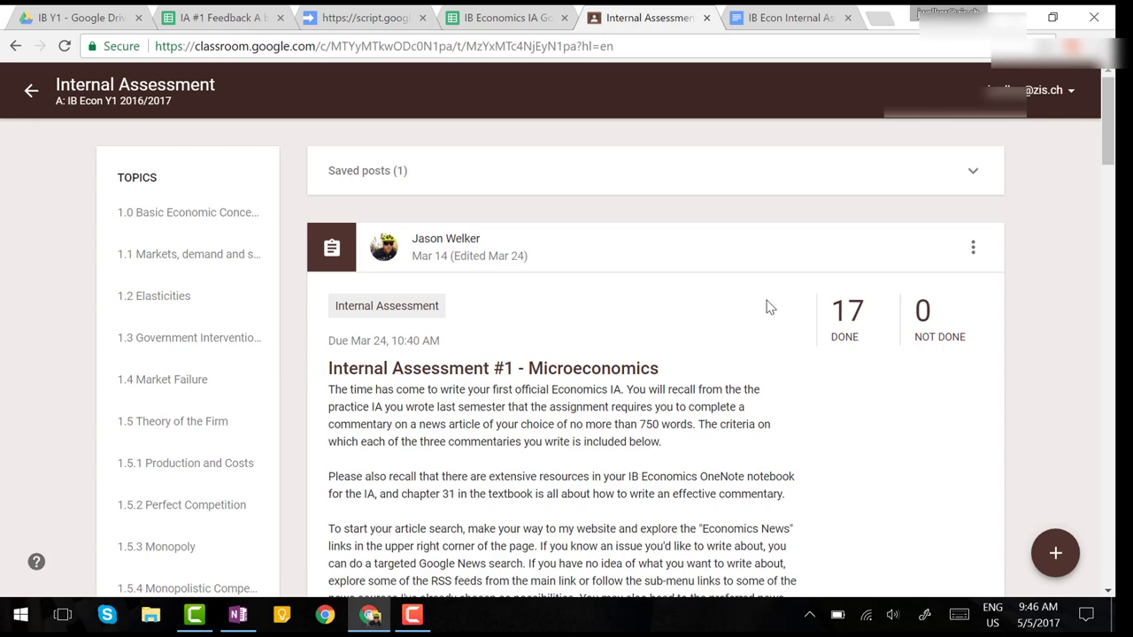
Open the 17 done submissions, select all students, and return to the class Stream
left_click(857, 323)
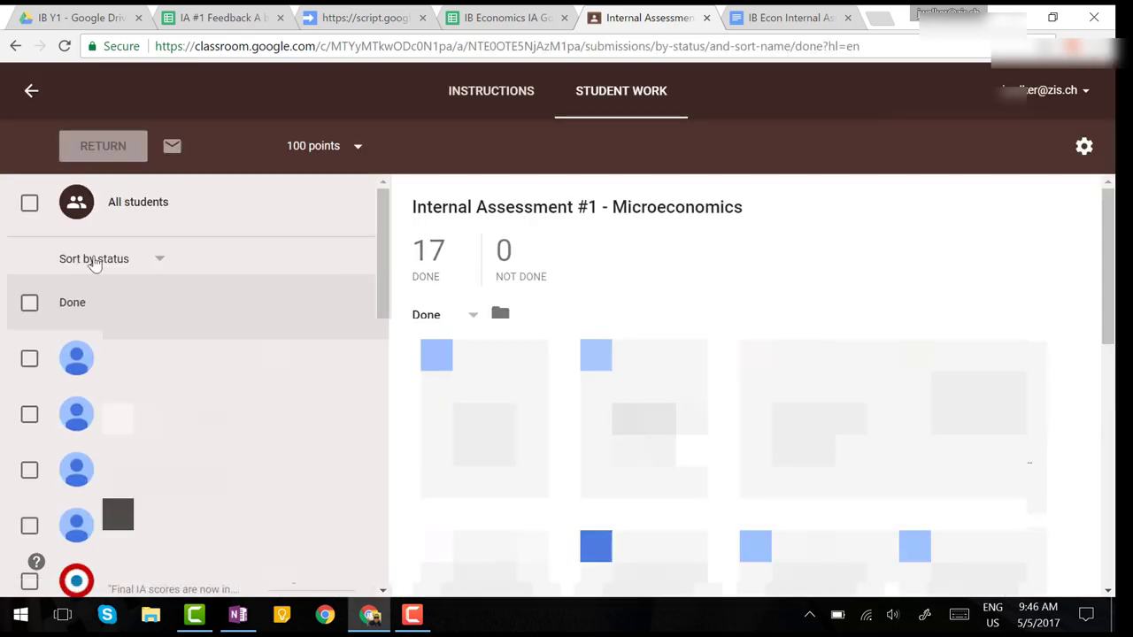
left_click(30, 203)
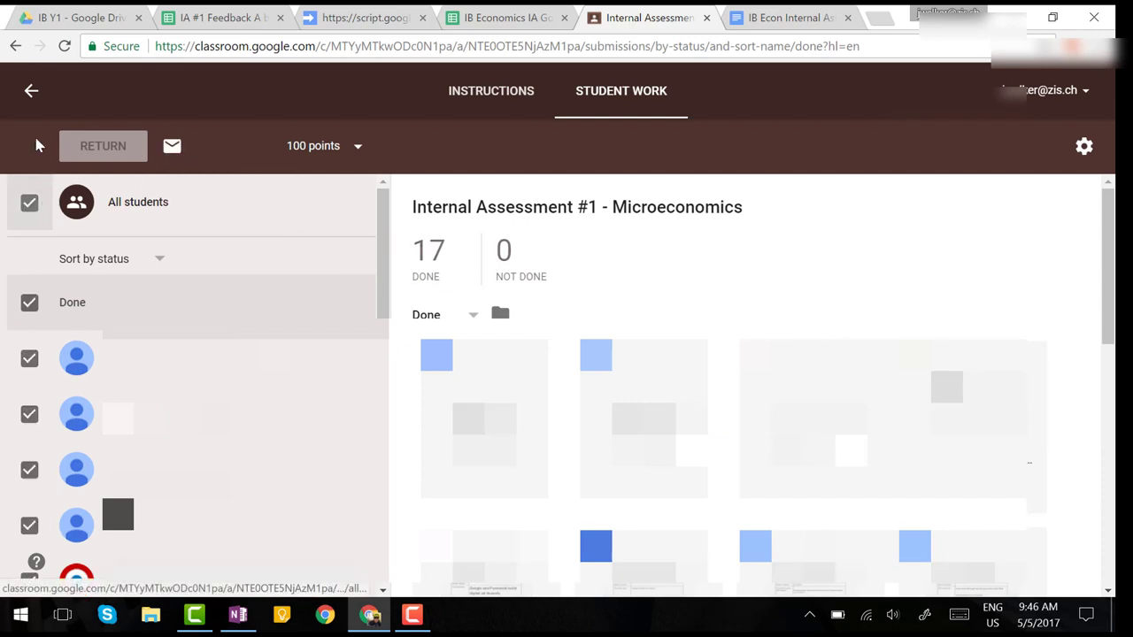
left_click(30, 92)
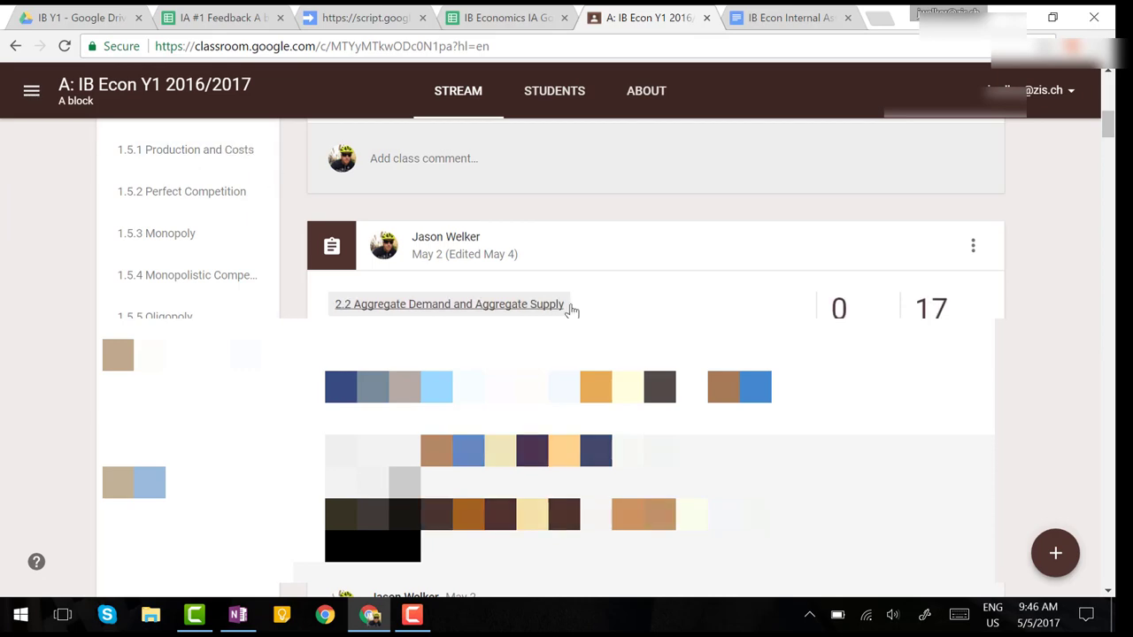
scroll(571, 309, "up", 5)
scroll(572, 311, "up", 3)
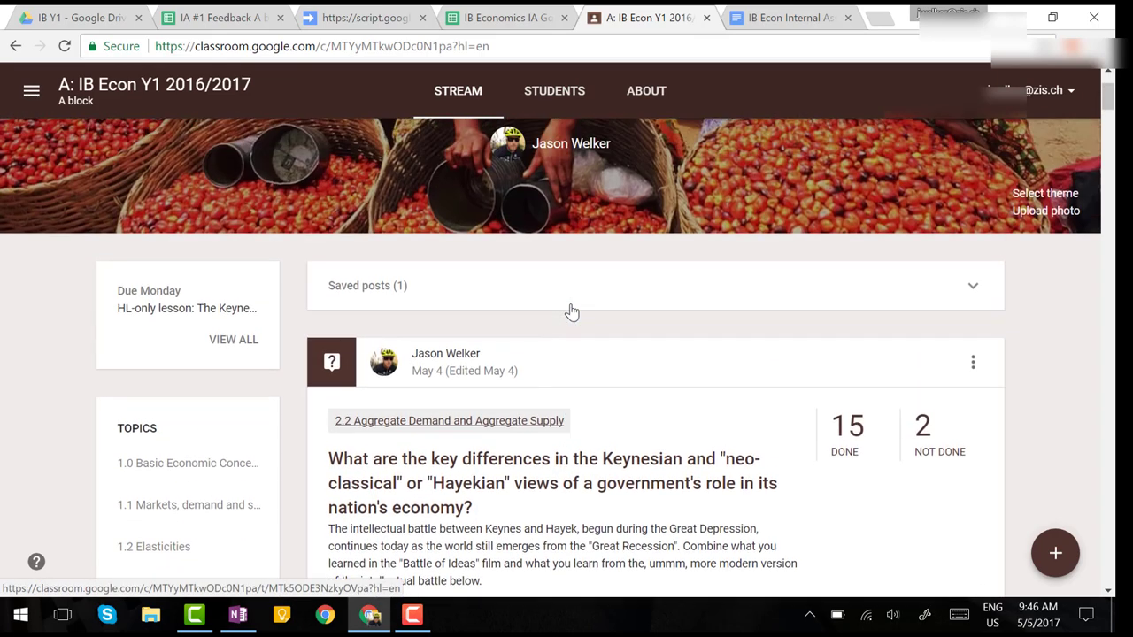
scroll(573, 310, "down", 2)
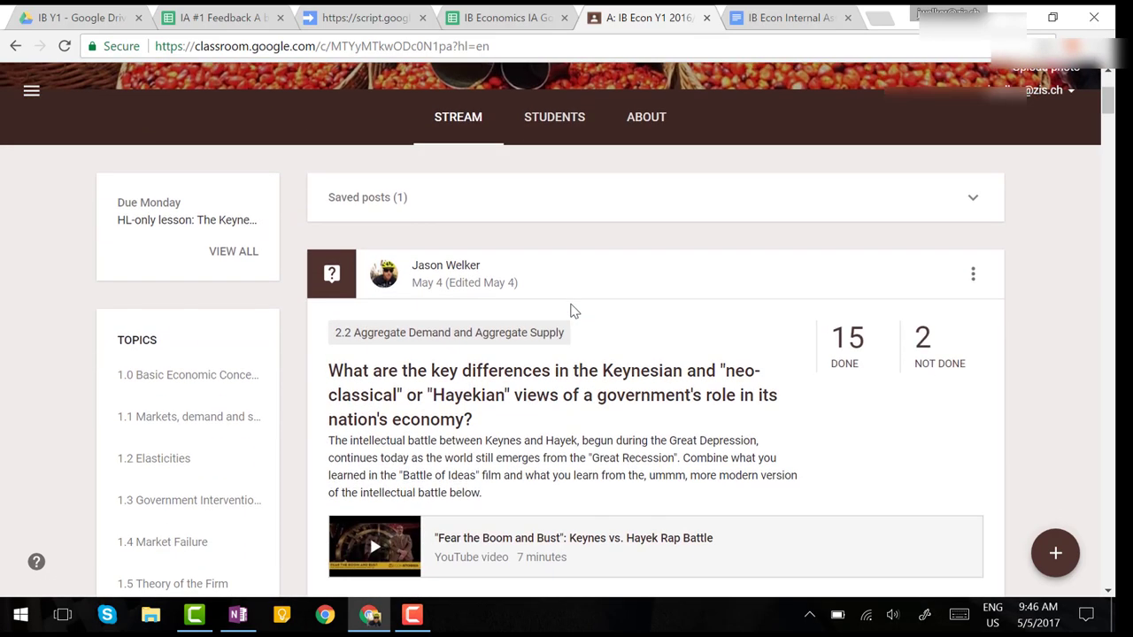